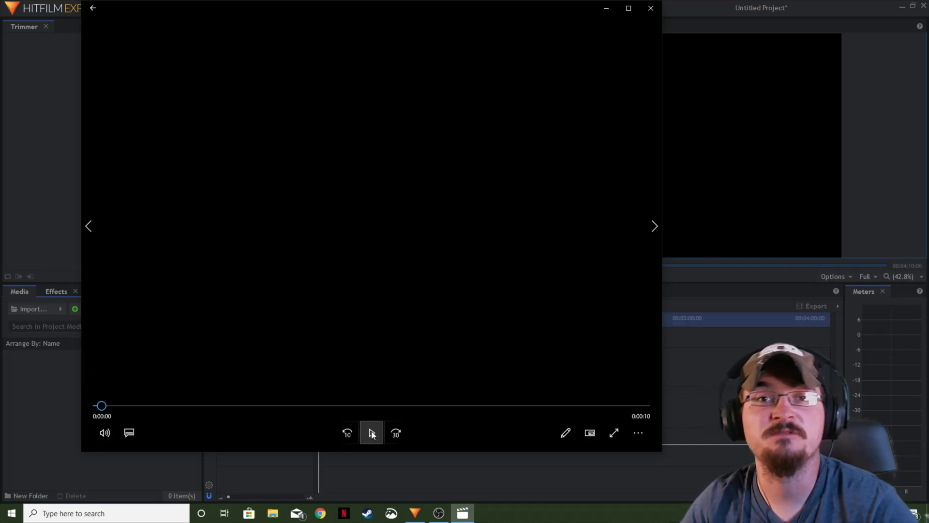
# - Play the finished PROTOCOL 51 title preview video in Movies & TV
pyautogui.click(372, 434)
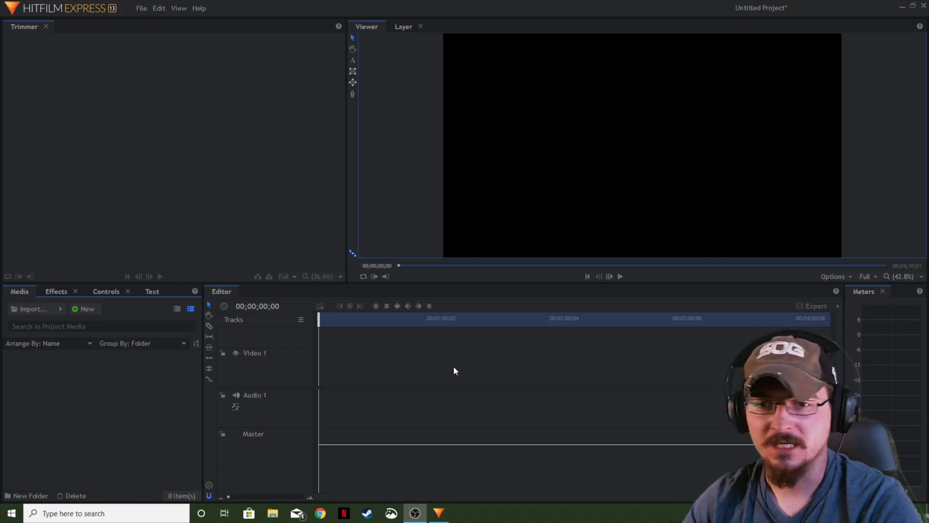
# - Create a new 1920x1080 composite shot named 'P51 Logo' in the Media panel
pyautogui.click(89, 311)
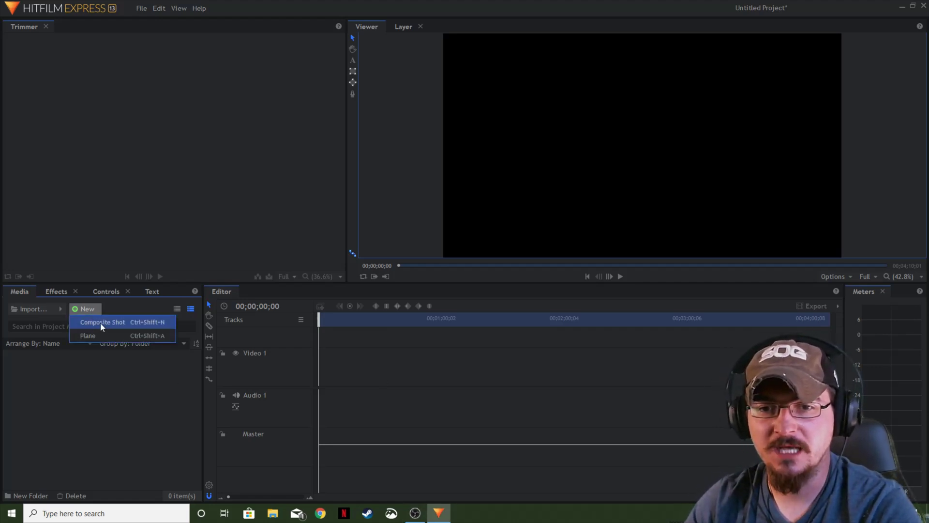
pyautogui.click(100, 323)
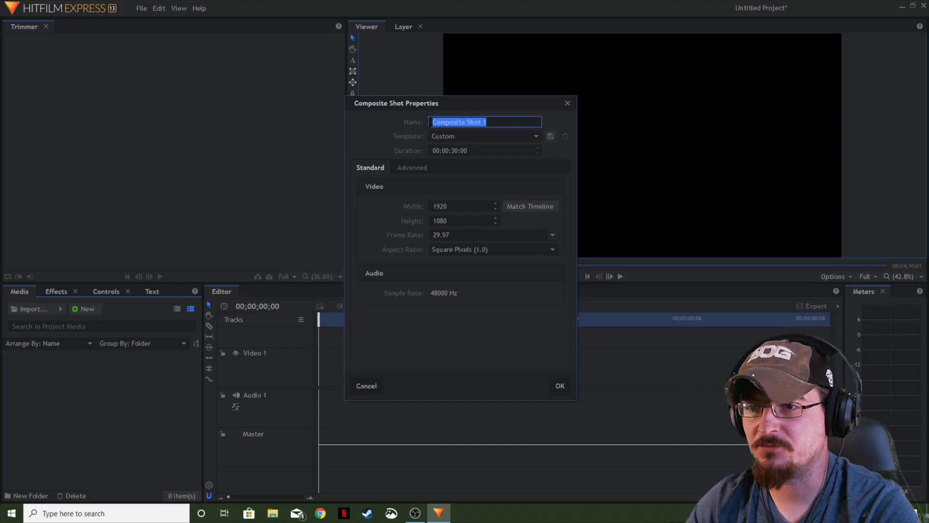
pyautogui.write('P51')
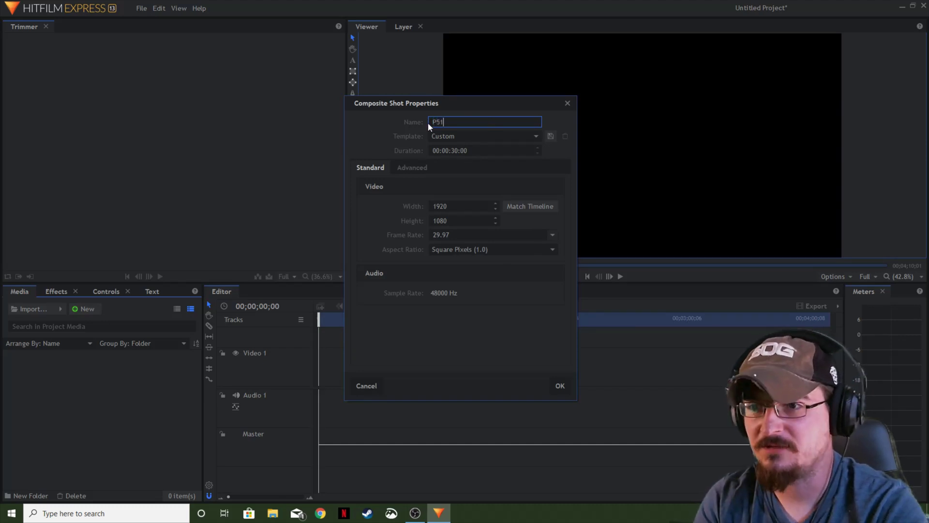
pyautogui.write(' L')
pyautogui.write('o')
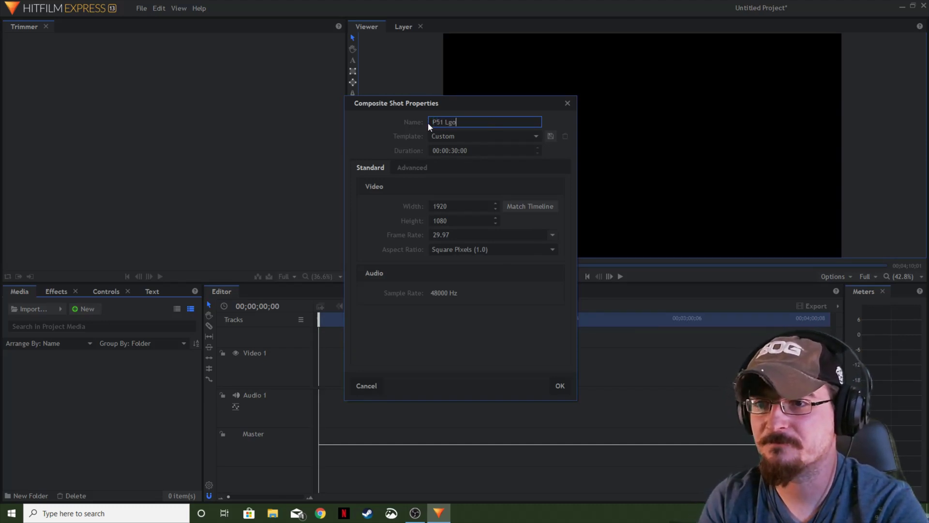
pyautogui.write('go')
pyautogui.press('Return')
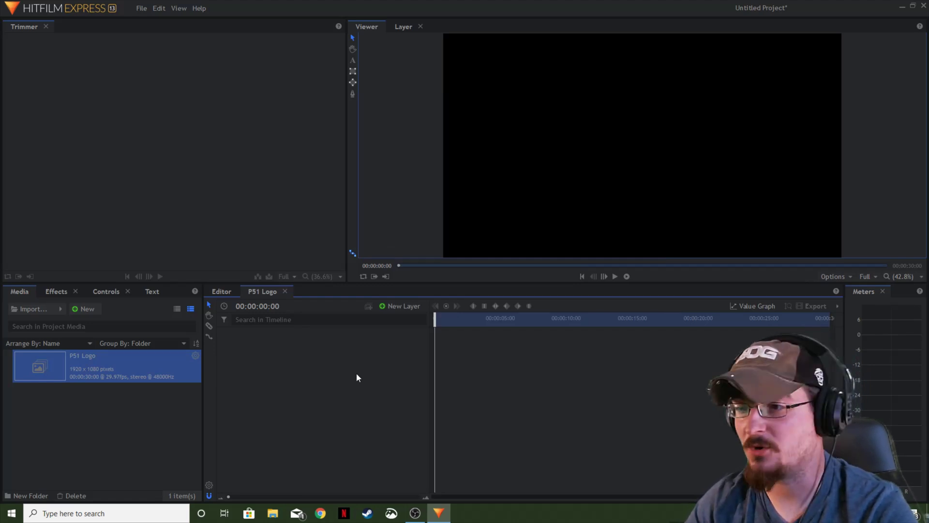
pyautogui.click(162, 429)
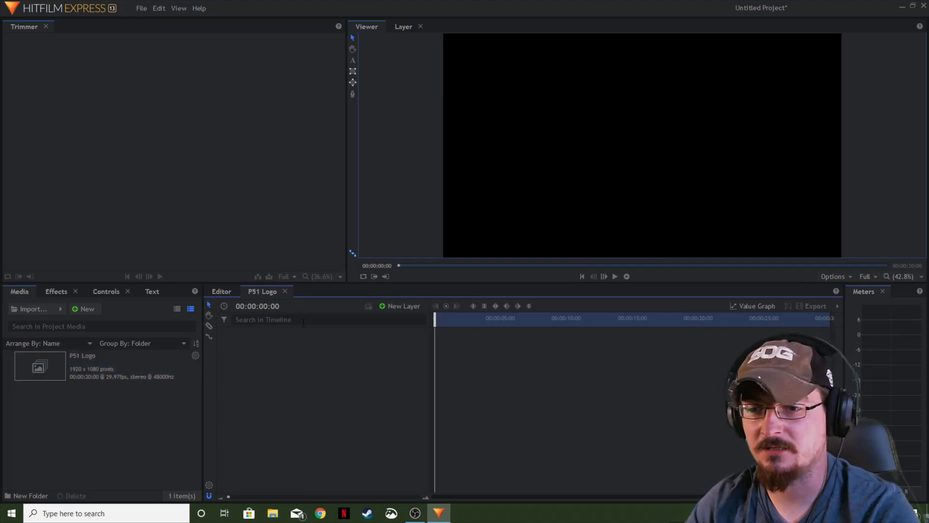
# - Add a text layer to P51 Logo and type 'PROTOCOL 51' in the Viewer
pyautogui.click(405, 306)
pyautogui.click(399, 330)
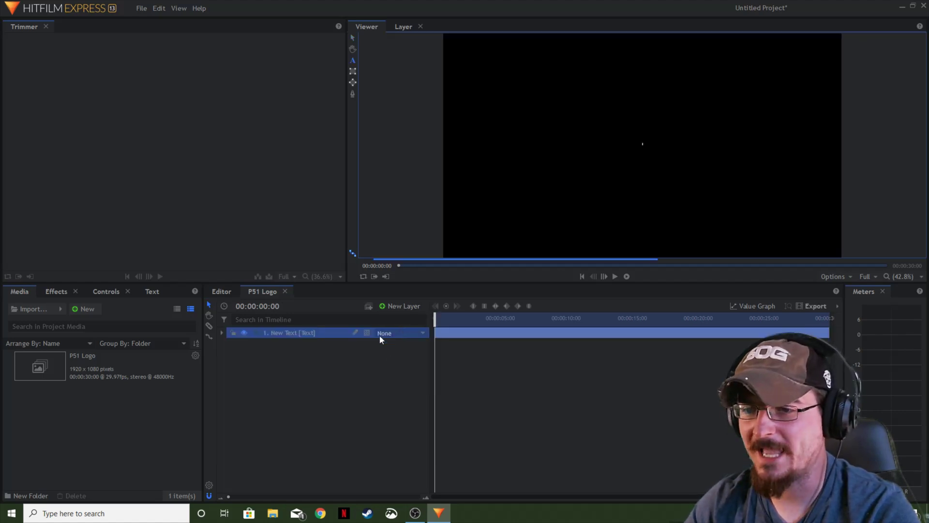
pyautogui.write('PRTO')
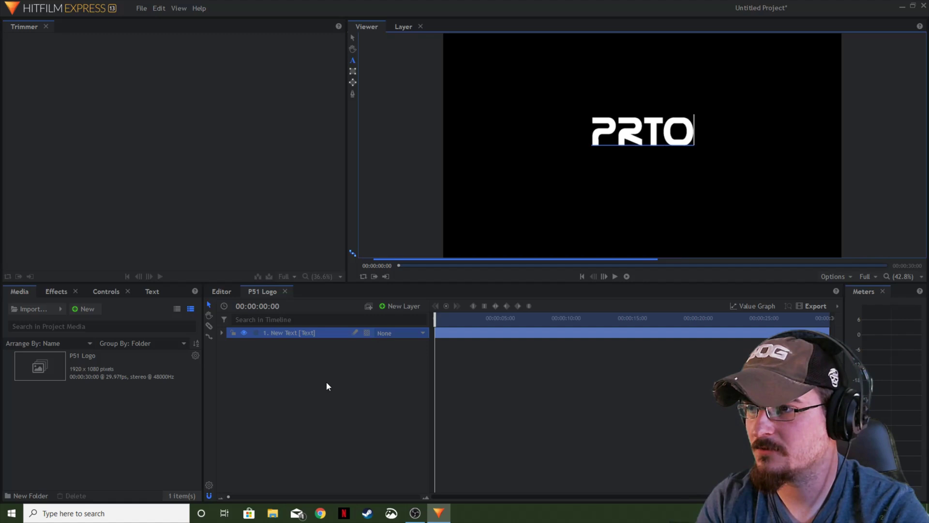
pyautogui.write('COL')
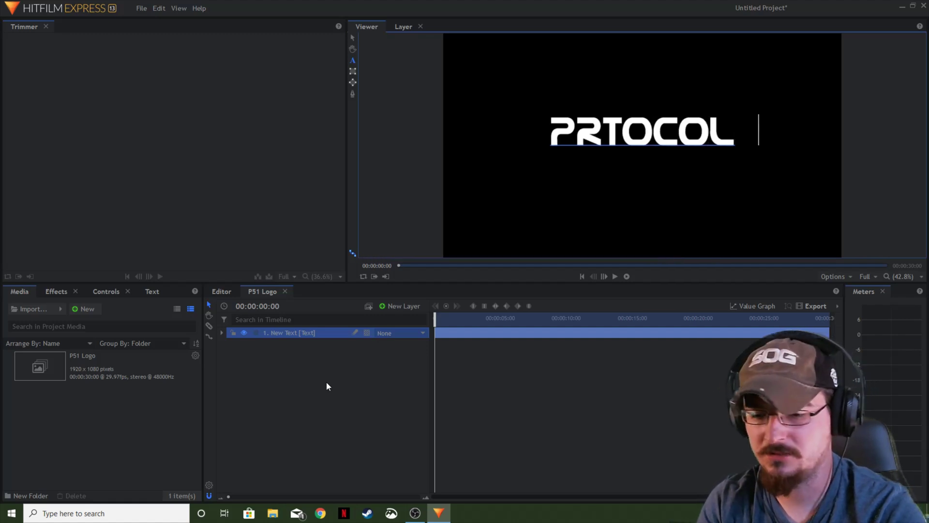
pyautogui.press('BackSpace')
pyautogui.press('BackSpace')
pyautogui.press('BackSpace')
pyautogui.press('BackSpace')
pyautogui.press('BackSpace')
pyautogui.write('OTOCOL 51')
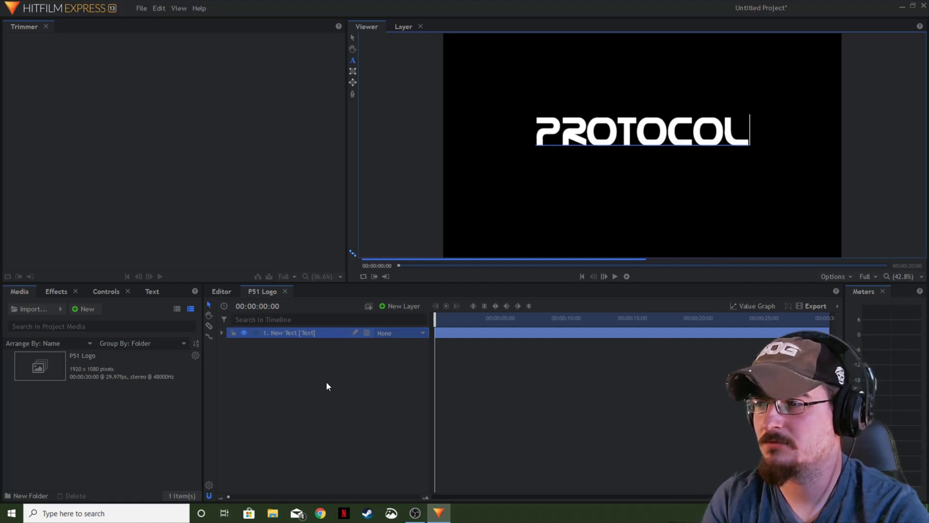
pyautogui.click(373, 375)
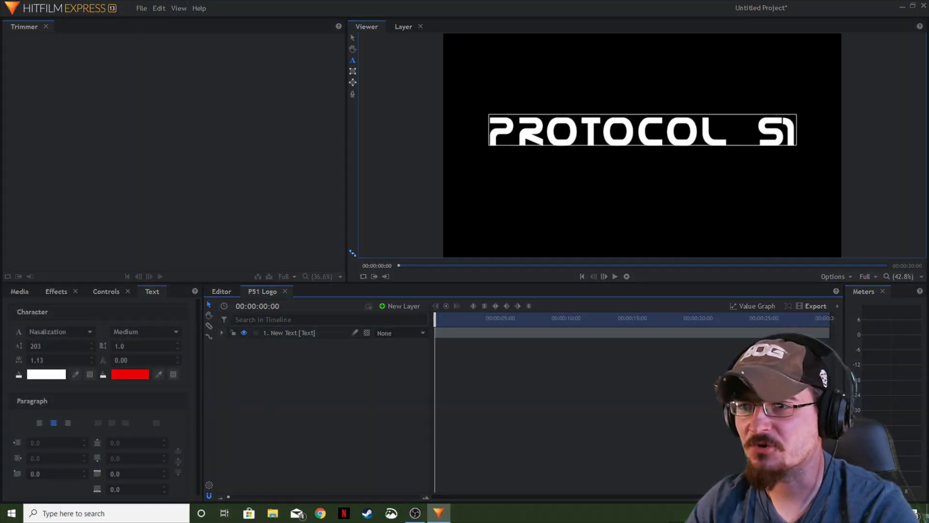
pyautogui.click(353, 37)
# - Search the effects for 'glow' and drag Neon Glow onto the PROTOCOL 51 text layer
pyautogui.click(288, 333)
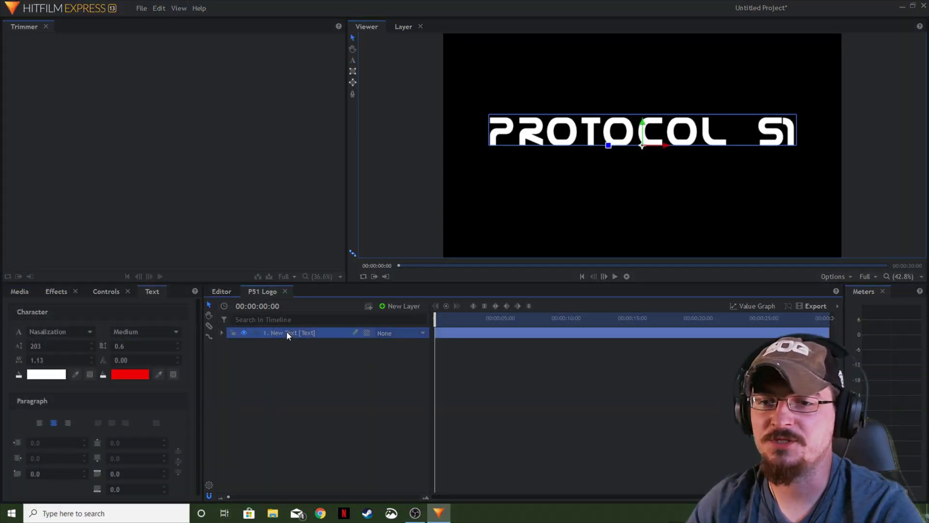
pyautogui.click(58, 292)
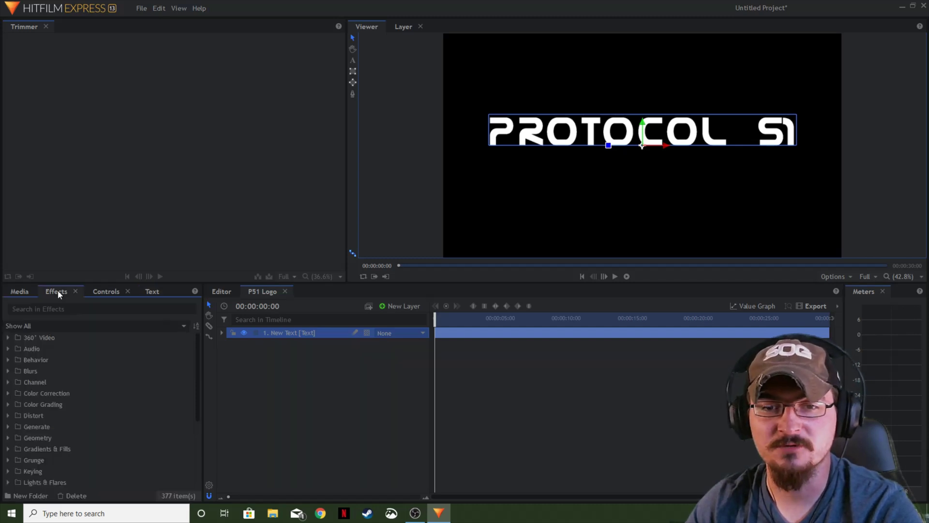
pyautogui.write('glow')
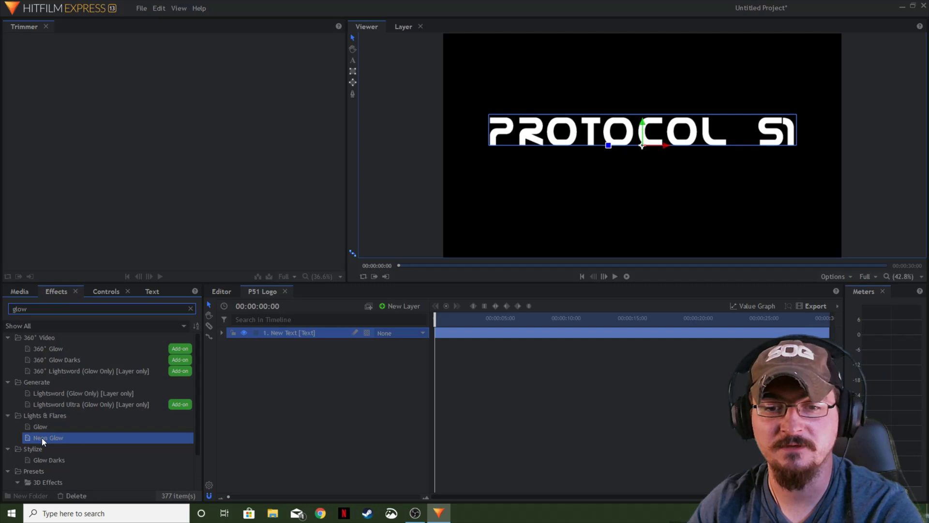
pyautogui.moveTo(41, 438); pyautogui.dragTo(284, 334)
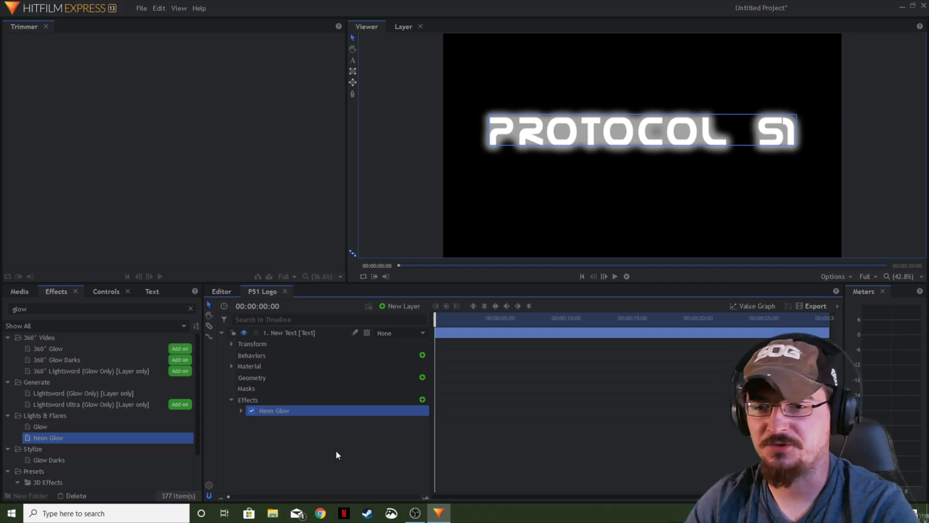
# - Change the Neon Glow colour to red (255, 29, 0)
pyautogui.click(241, 411)
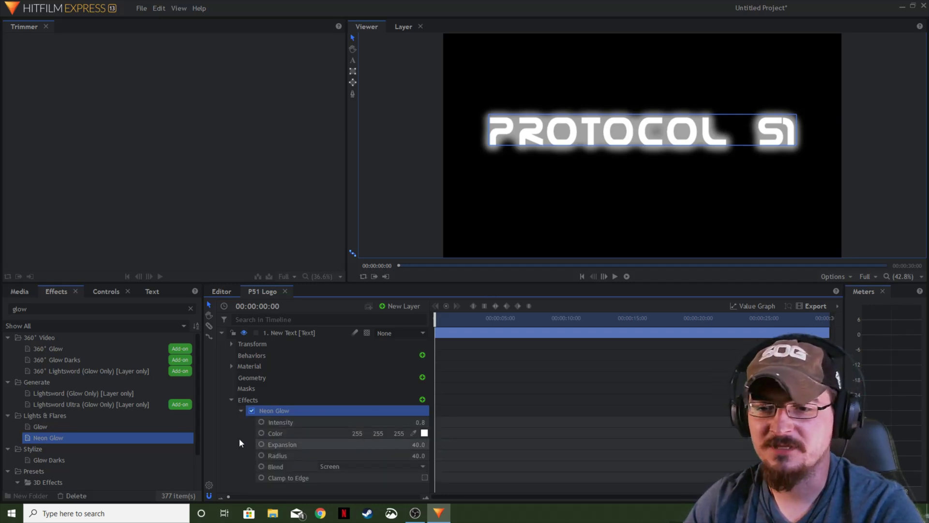
pyautogui.click(425, 433)
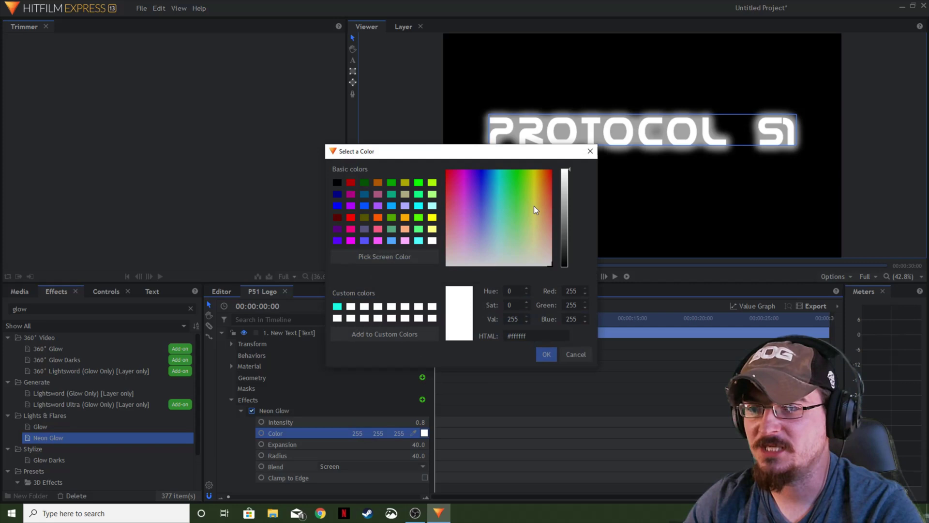
pyautogui.click(549, 170)
pyautogui.click(547, 354)
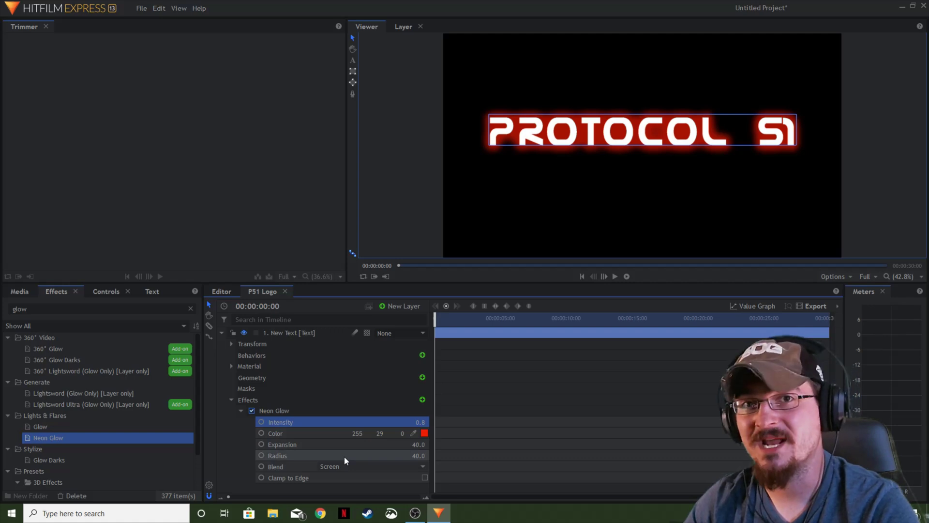
# - Scrub the Neon Glow to Expansion 48.0 and Radius 54.0, previewing the red halo
pyautogui.moveTo(418, 455)
pyautogui.mouseDown()
pyautogui.moveTo(439, 456)
pyautogui.moveTo(413, 455)
pyautogui.mouseUp()
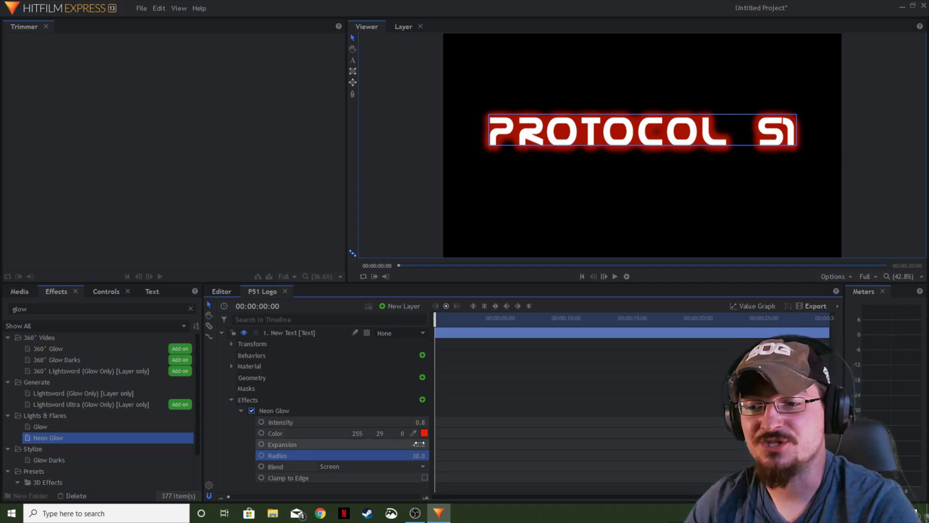
pyautogui.moveTo(418, 444); pyautogui.dragTo(460, 444)
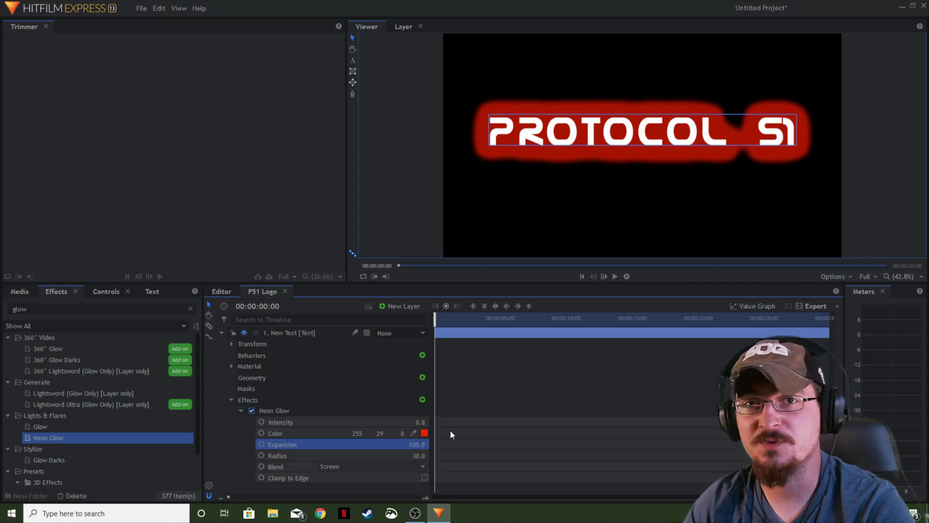
pyautogui.moveTo(419, 445); pyautogui.dragTo(388, 445)
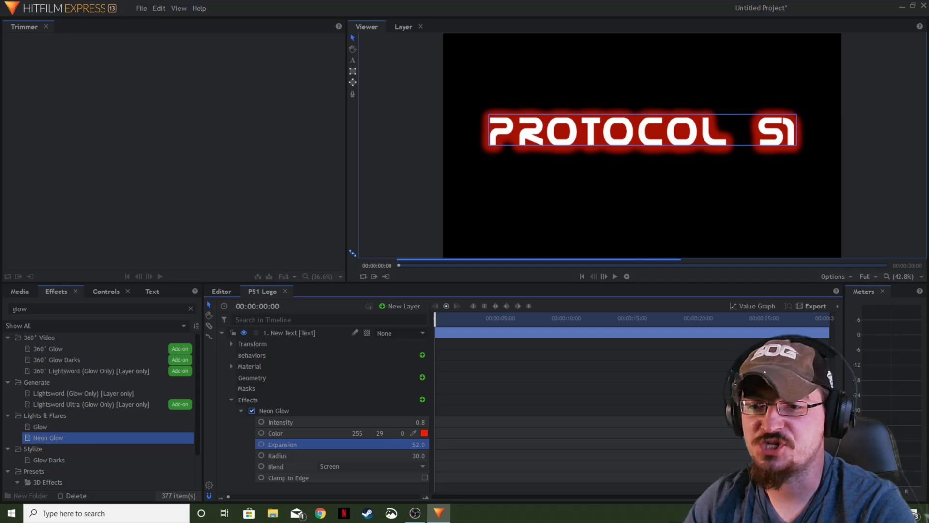
pyautogui.moveTo(388, 444)
pyautogui.mouseDown()
pyautogui.moveTo(379, 444)
pyautogui.moveTo(388, 444)
pyautogui.mouseUp()
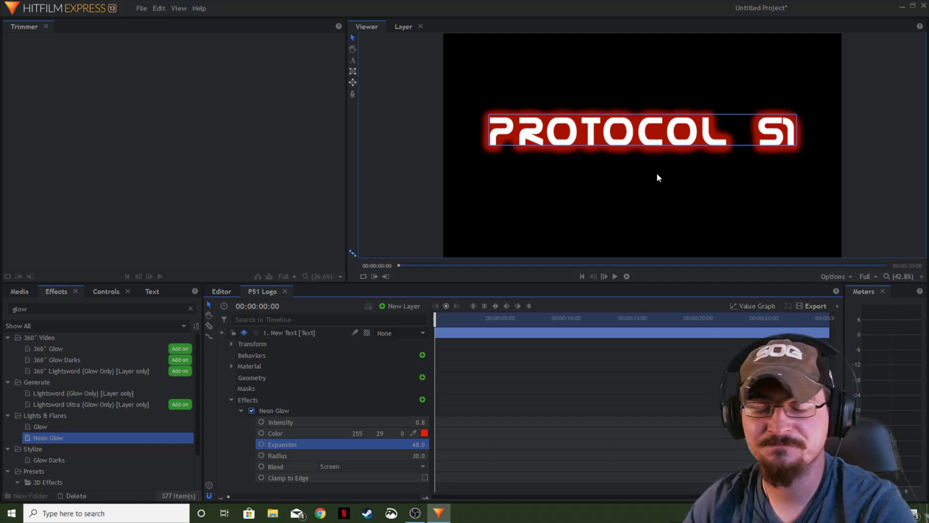
pyautogui.click(428, 193)
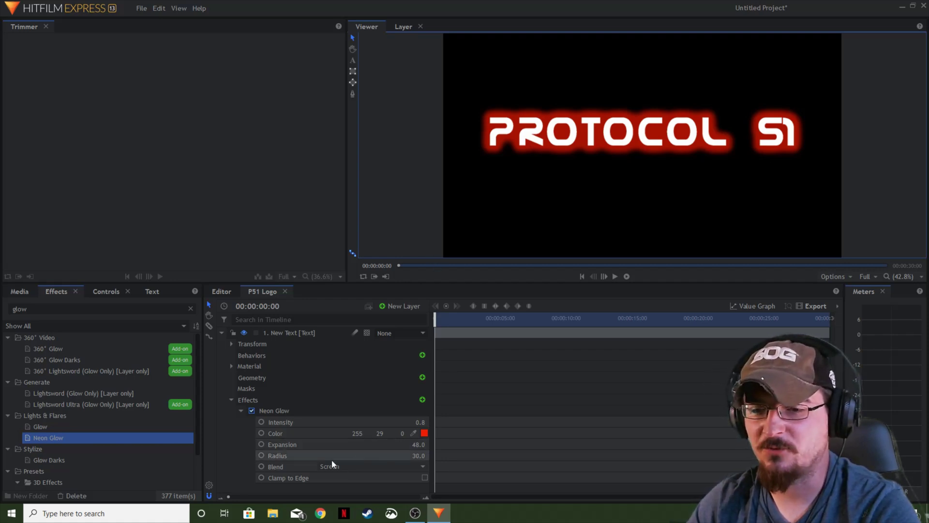
pyautogui.click(418, 456)
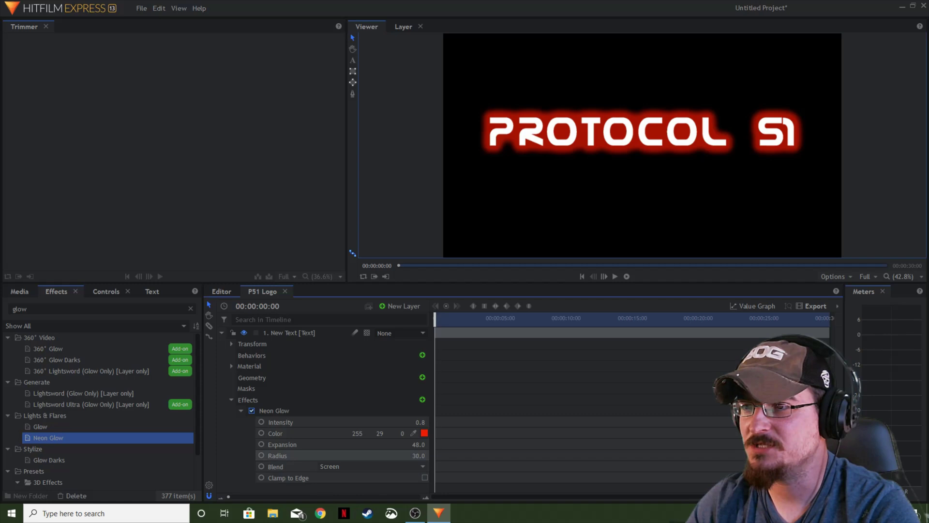
pyautogui.moveTo(419, 456); pyautogui.dragTo(431, 456)
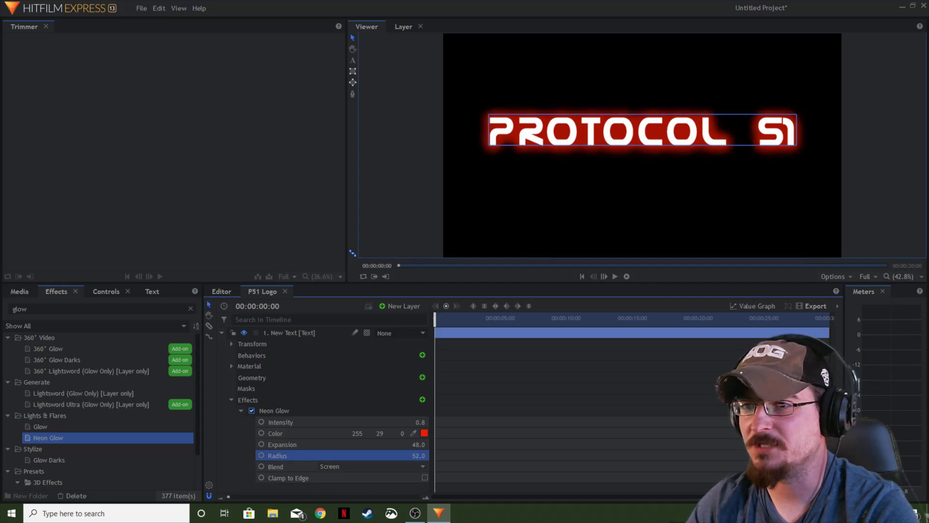
pyautogui.click(876, 209)
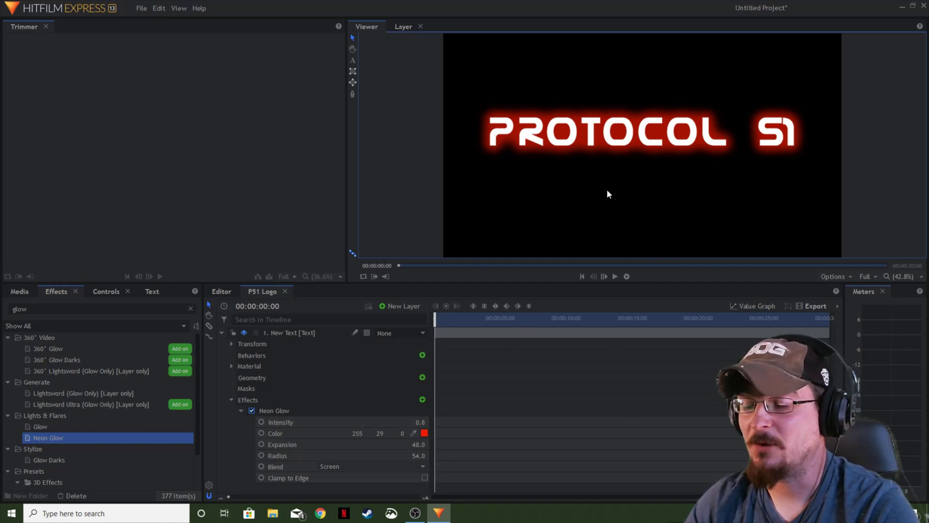
pyautogui.click(232, 400)
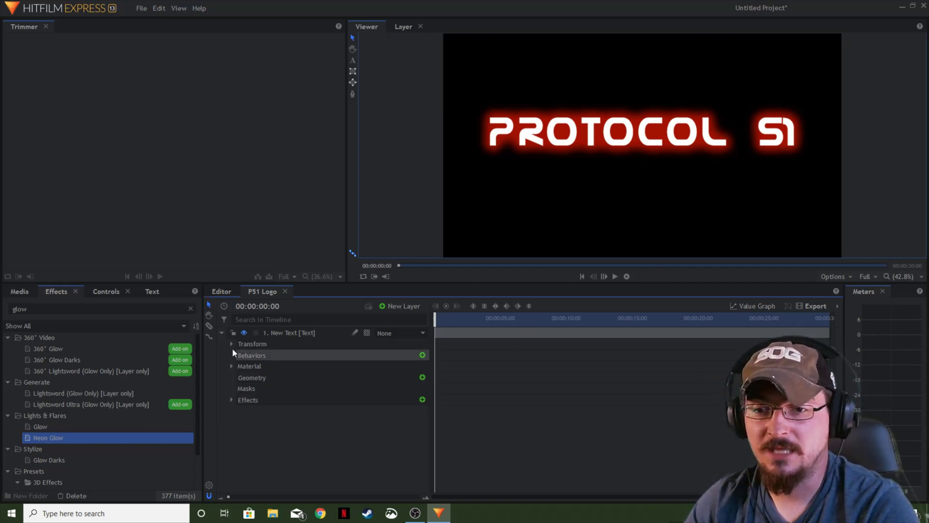
pyautogui.click(222, 333)
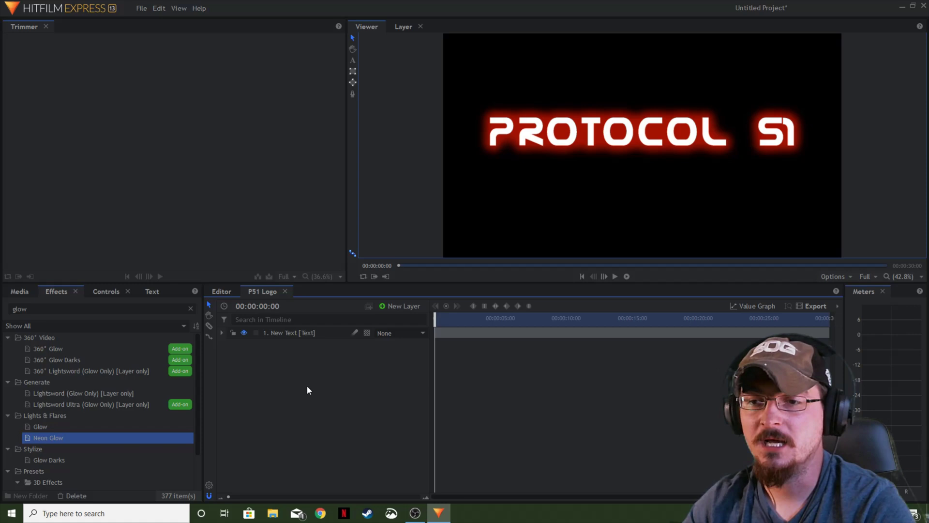
pyautogui.click(367, 333)
pyautogui.click(382, 361)
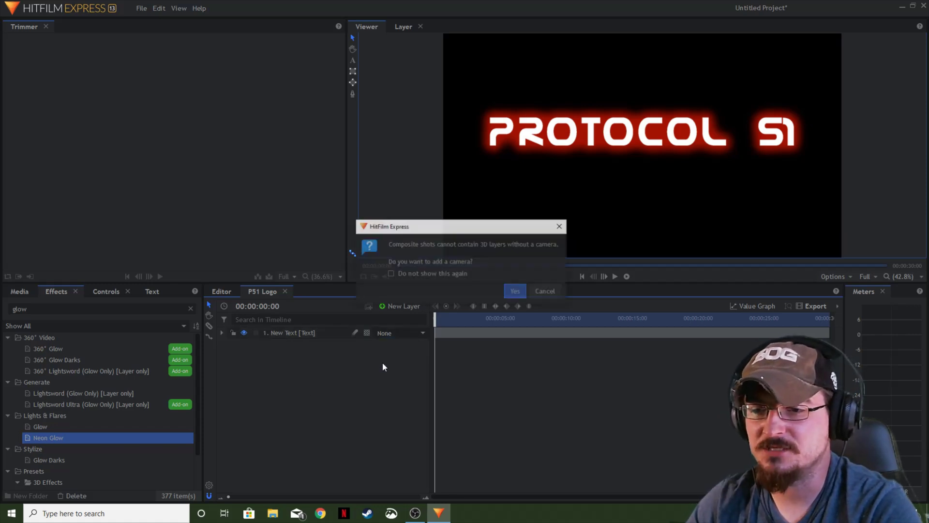
pyautogui.click(515, 291)
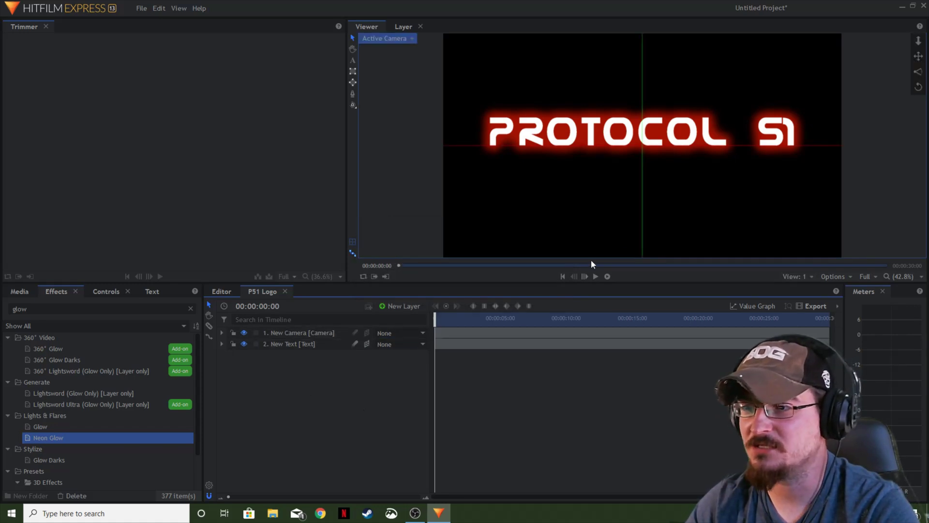
pyautogui.click(352, 242)
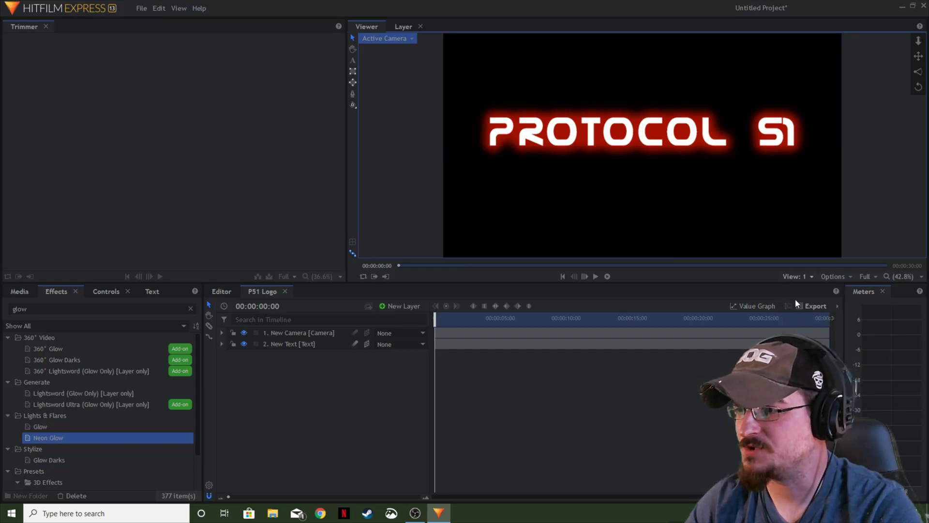
# - Split the Viewer into two panes and zoom and pan the Top view to frame the text and camera
pyautogui.press('2')
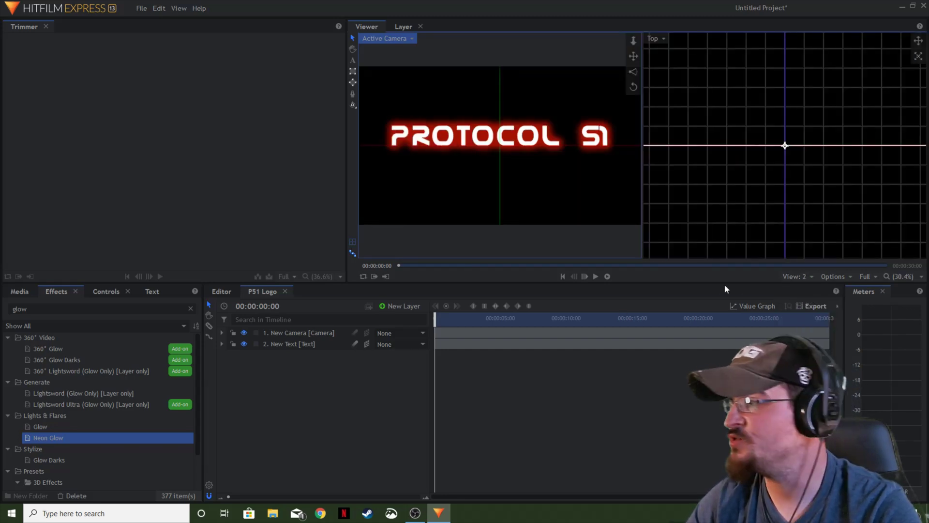
pyautogui.click(760, 194)
pyautogui.scroll(-5, 770, 174)
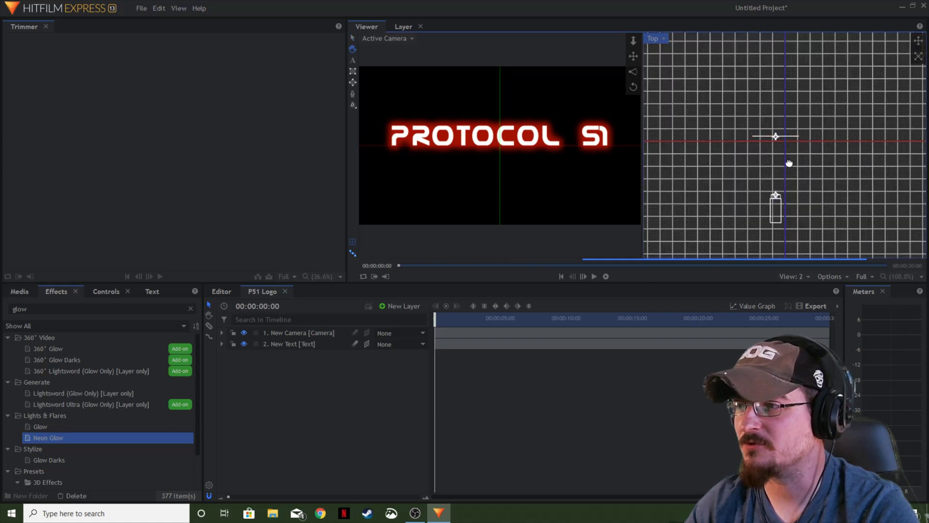
pyautogui.moveTo(790, 164); pyautogui.dragTo(761, 159)
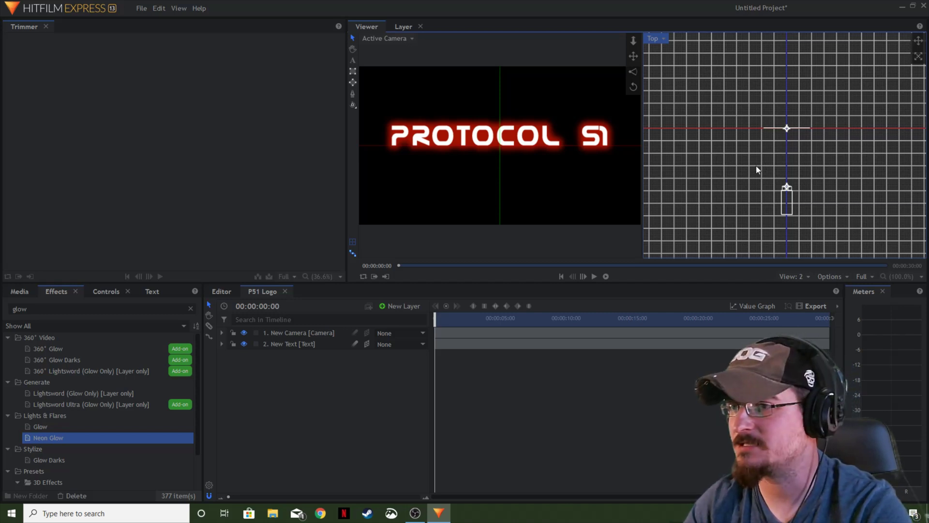
# - Turn off the grid in the Top view
pyautogui.click(352, 242)
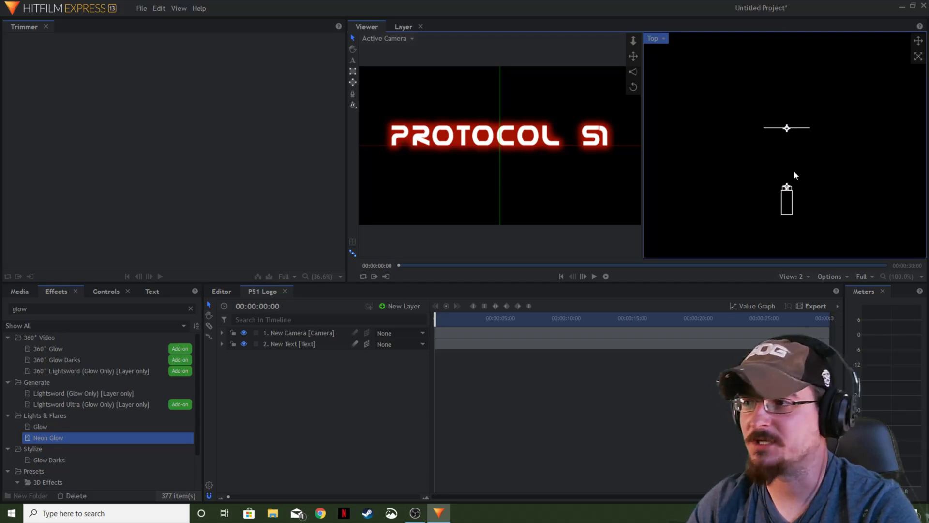
pyautogui.click(785, 117)
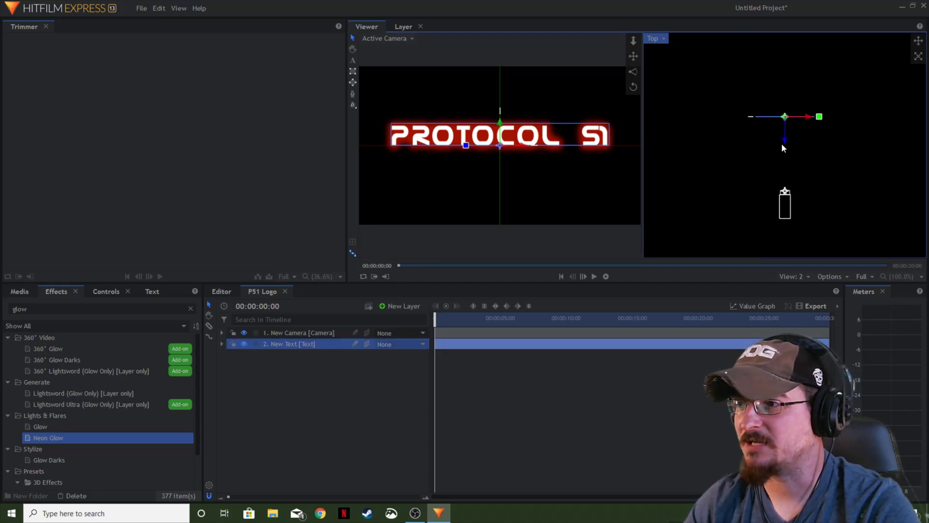
pyautogui.click(353, 243)
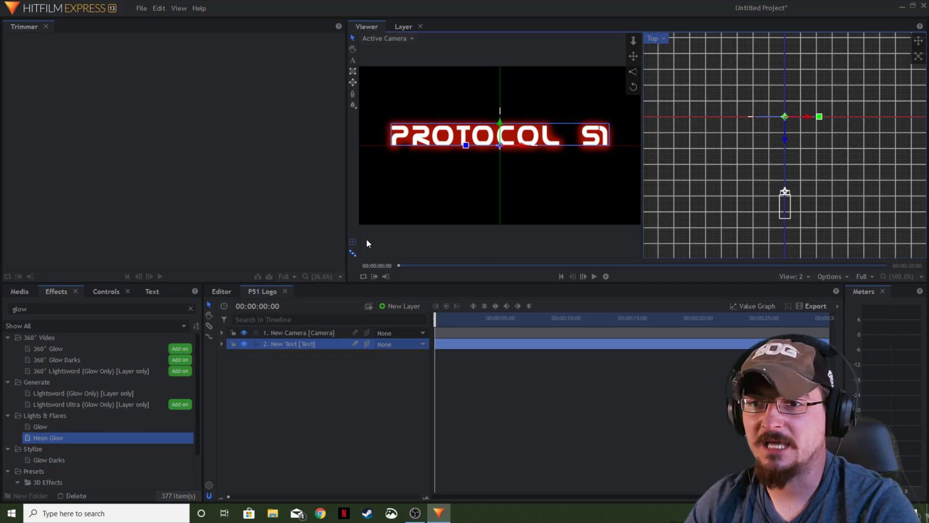
pyautogui.click(353, 243)
pyautogui.click(784, 149)
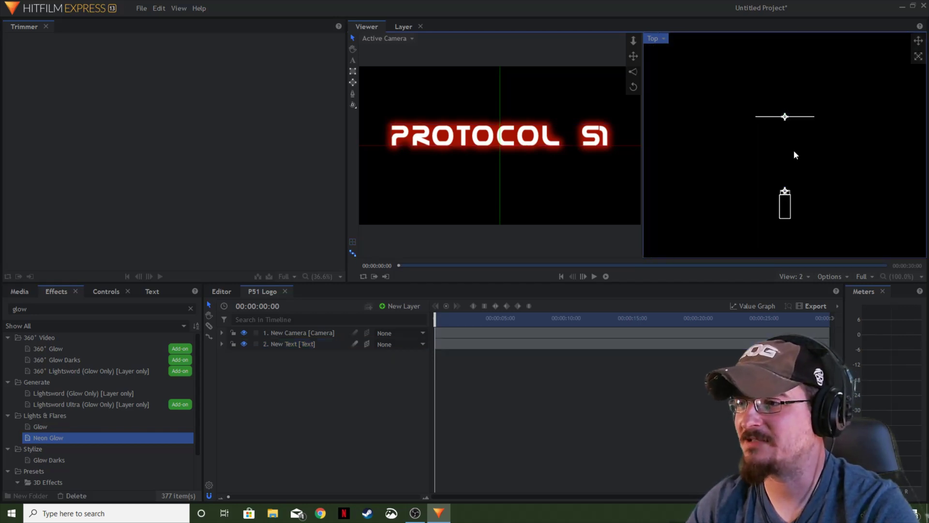
# - Switch the active pane between the camera and Top views, ending on the Top view
pyautogui.click(524, 206)
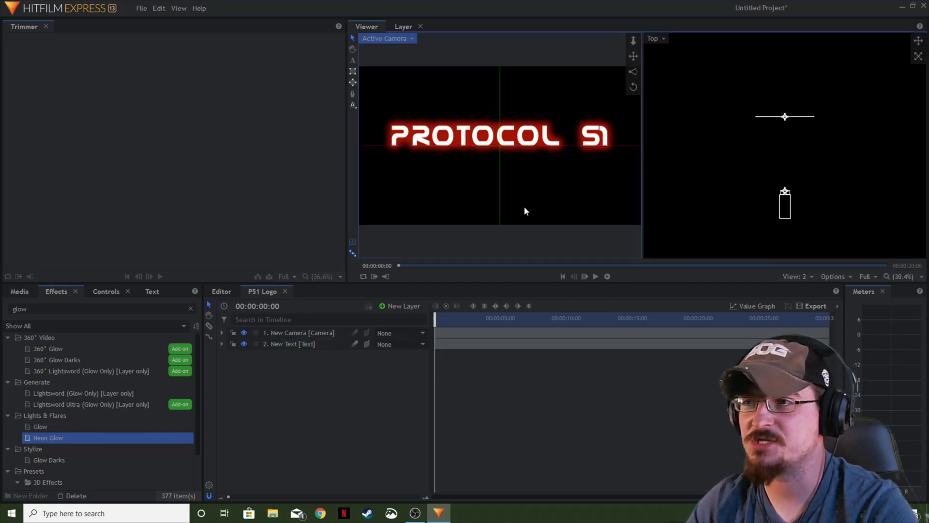
pyautogui.click(705, 175)
pyautogui.click(541, 191)
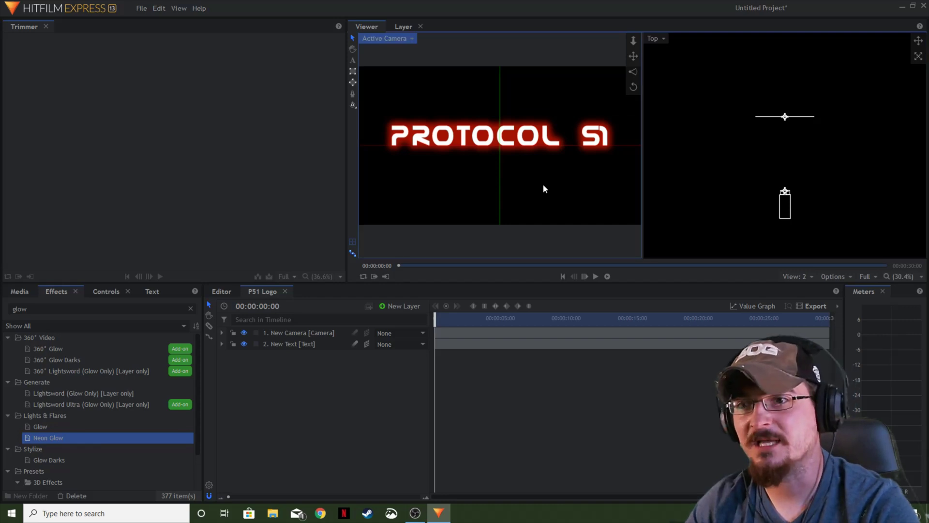
pyautogui.click(720, 165)
pyautogui.click(575, 187)
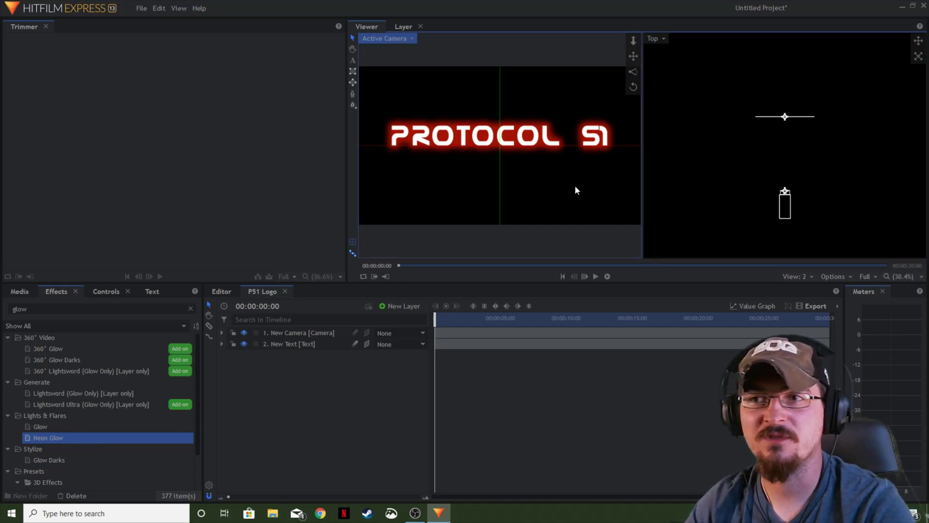
pyautogui.click(735, 179)
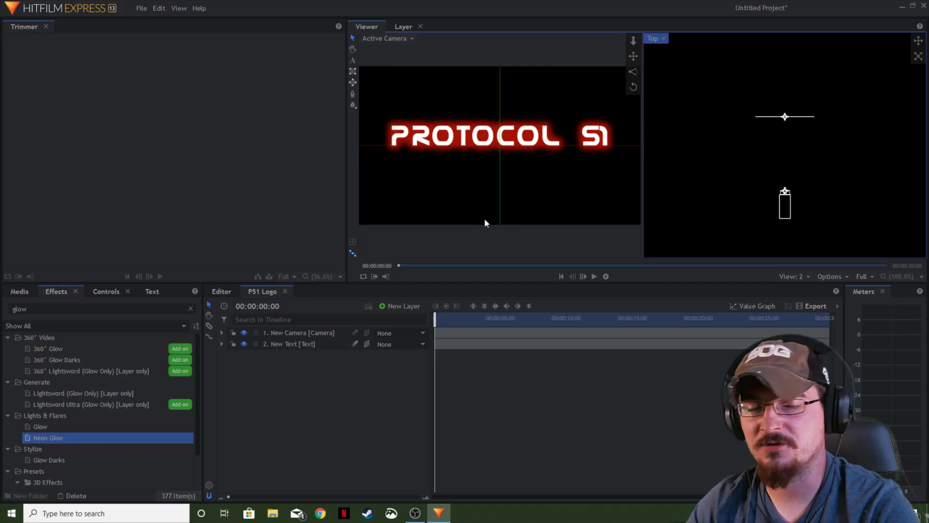
# - Show the text's Transform properties, drag it left to X -3646, and keyframe Position at 0s
pyautogui.click(562, 193)
pyautogui.click(296, 347)
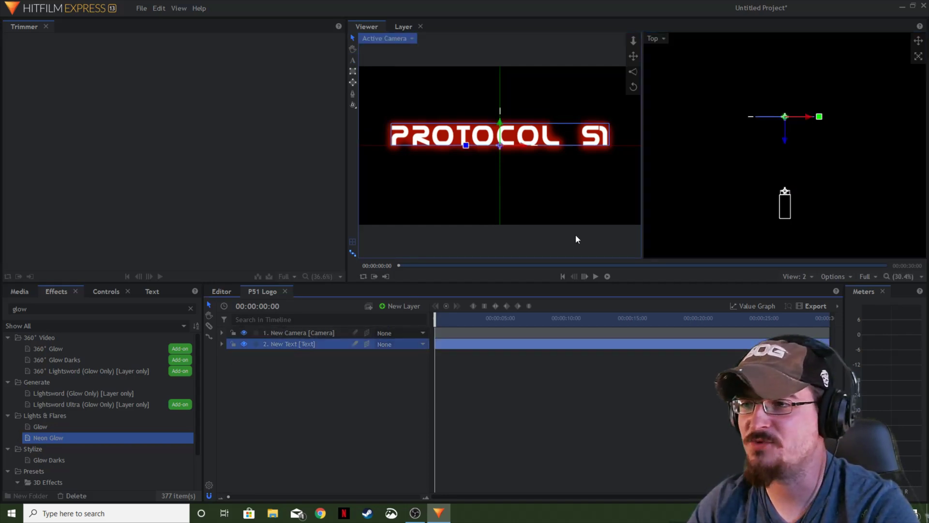
pyautogui.click(222, 344)
pyautogui.click(231, 355)
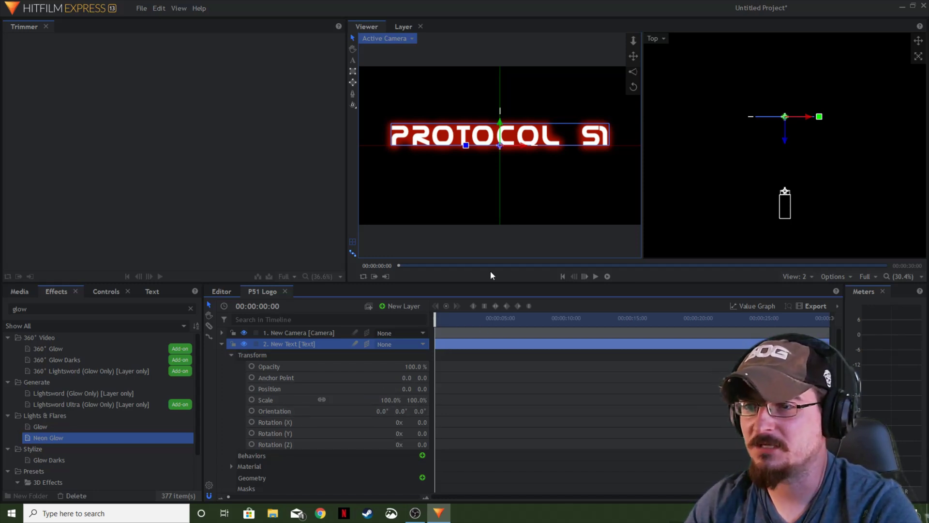
pyautogui.click(504, 149)
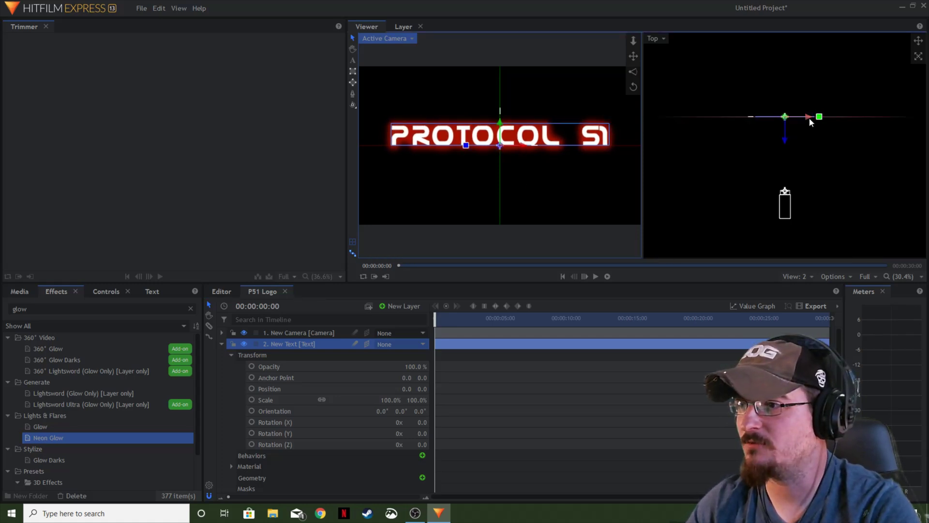
pyautogui.moveTo(809, 118); pyautogui.dragTo(725, 60)
pyautogui.scroll(-2, 768, 147)
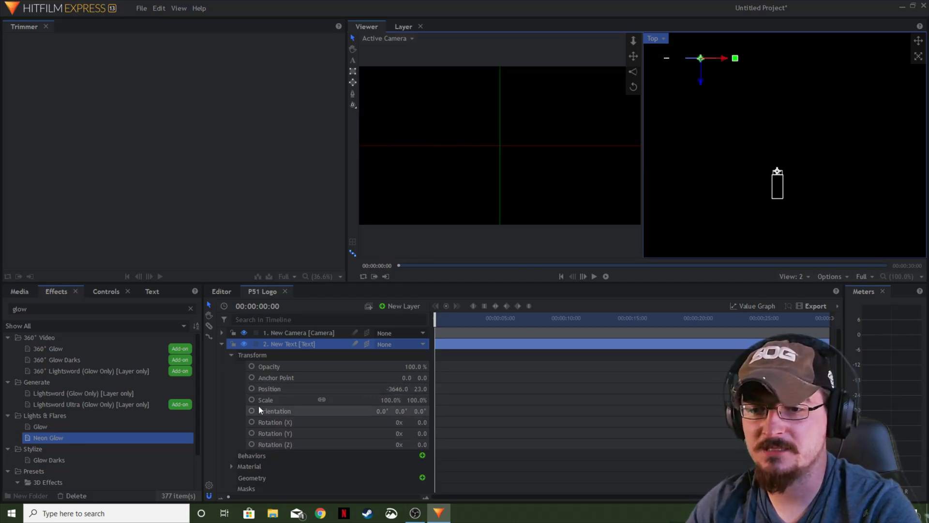
pyautogui.click(251, 389)
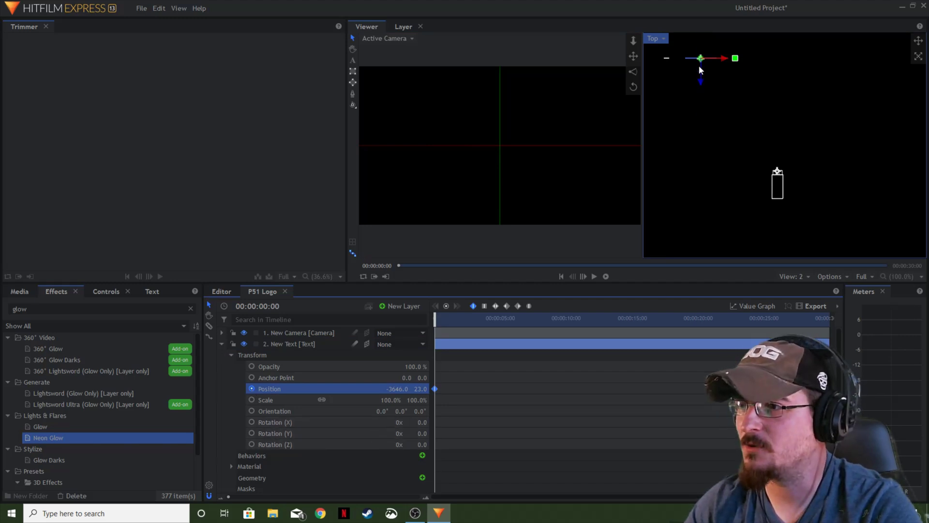
# - At 00:00:01:00 move the text back to centre (X -10.6), then play the slide-in
pyautogui.click(269, 306)
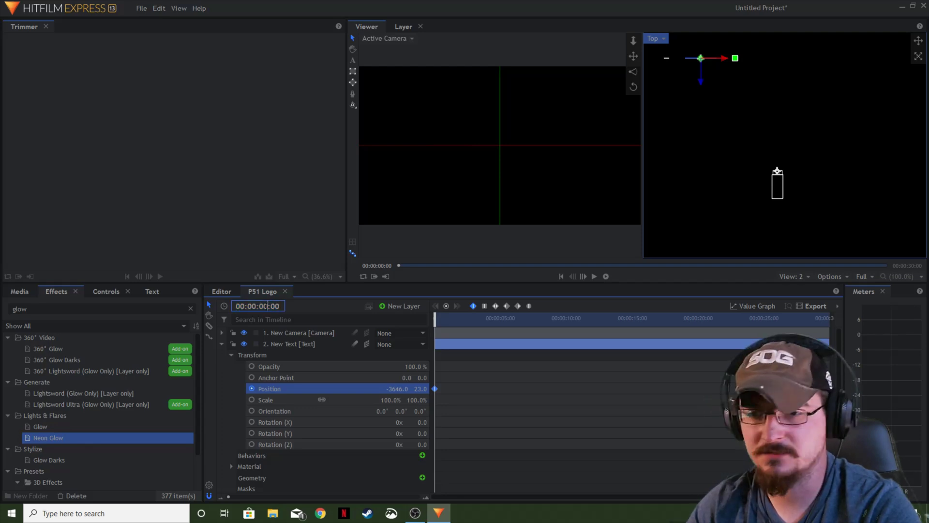
pyautogui.write('100')
pyautogui.press('Return')
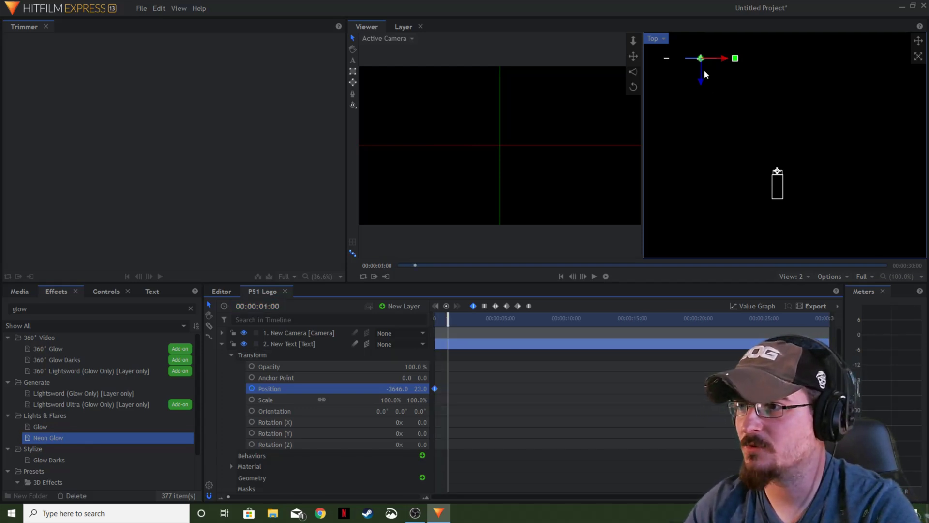
pyautogui.moveTo(698, 79); pyautogui.dragTo(799, 136)
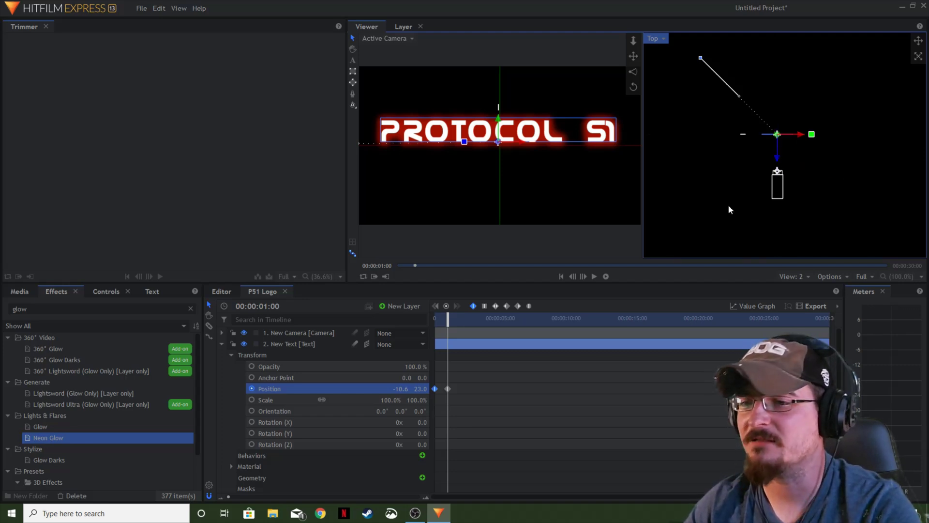
pyautogui.moveTo(448, 319); pyautogui.dragTo(434, 319)
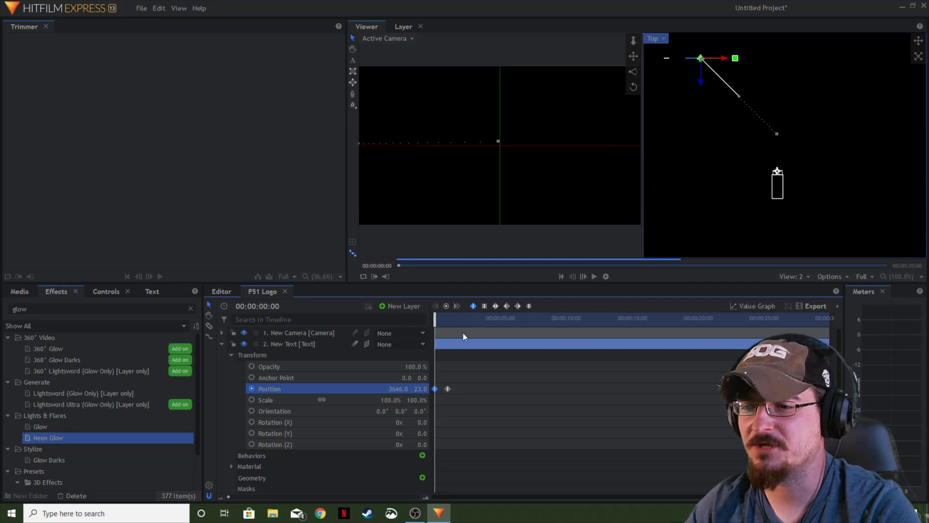
pyautogui.click(595, 277)
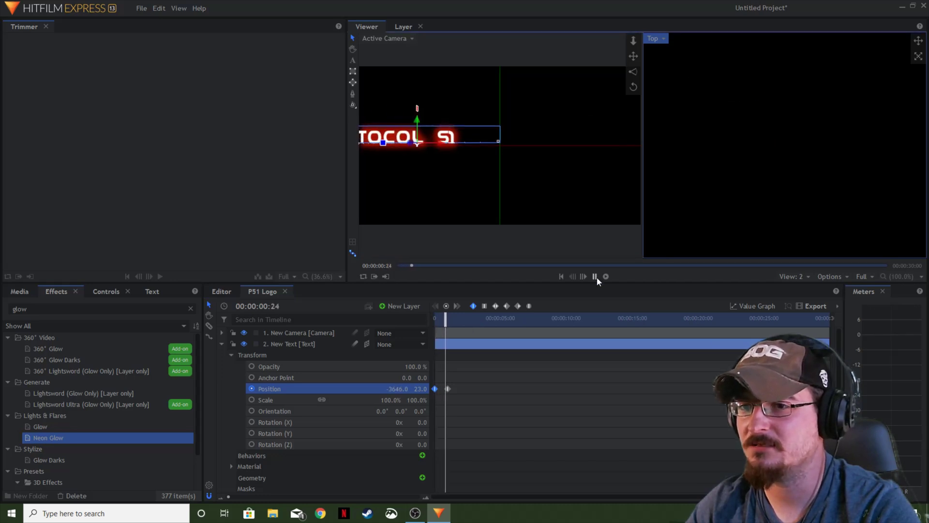
pyautogui.click(595, 276)
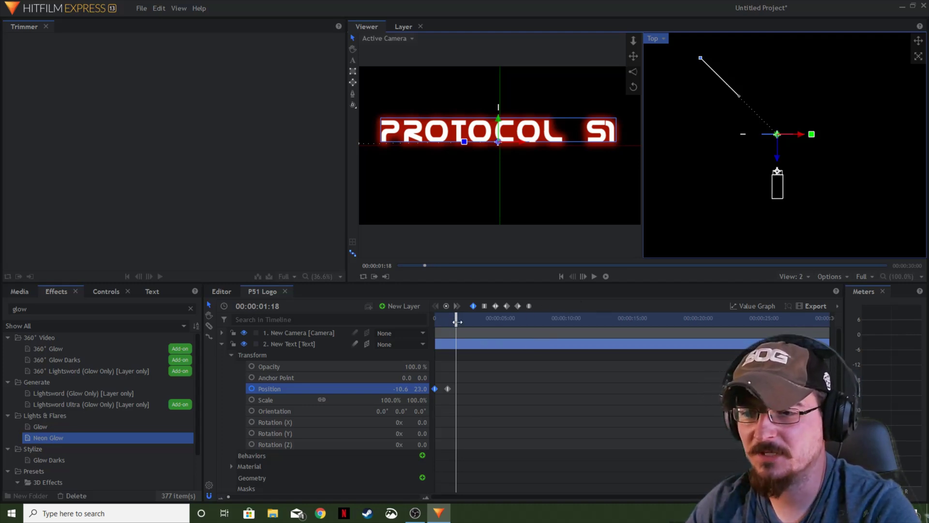
# - Test tilting the text on X, then add a Rotation (X) keyframe at the start
pyautogui.press('Home')
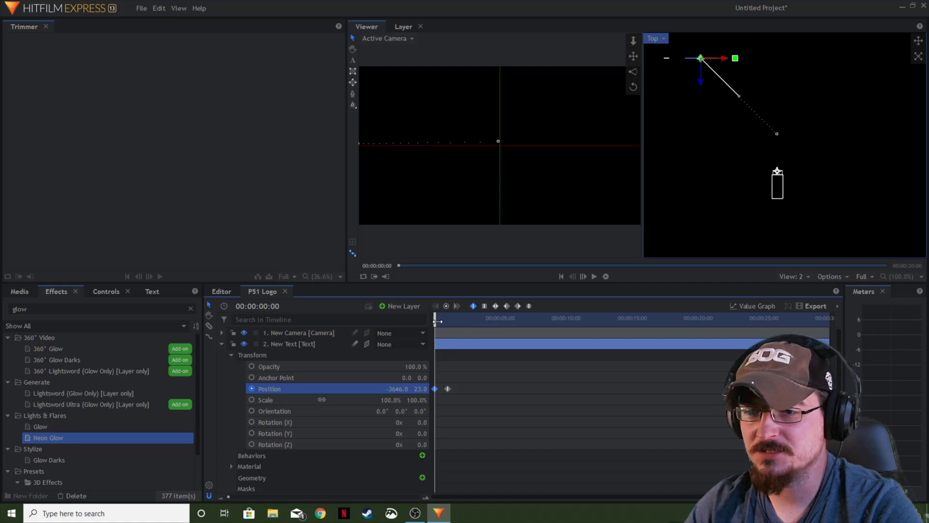
pyautogui.moveTo(436, 321); pyautogui.dragTo(448, 324)
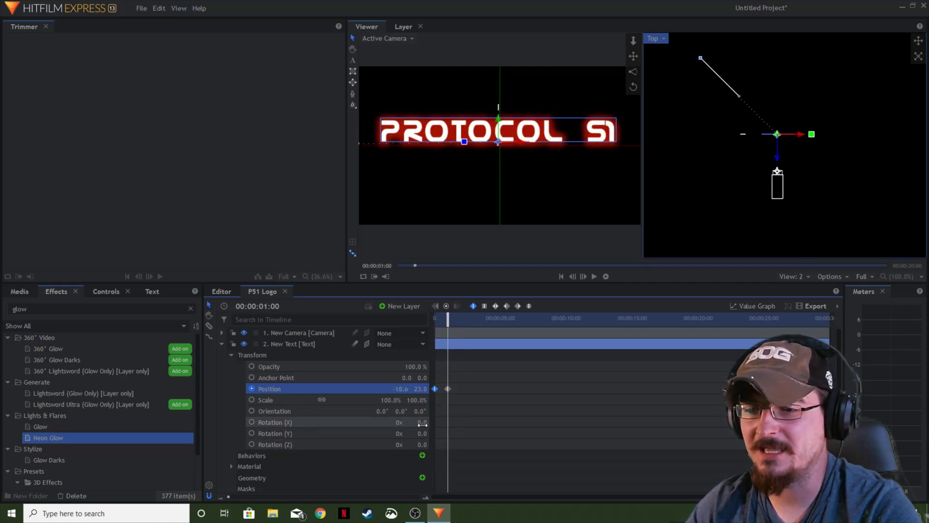
pyautogui.moveTo(423, 424); pyautogui.dragTo(490, 426)
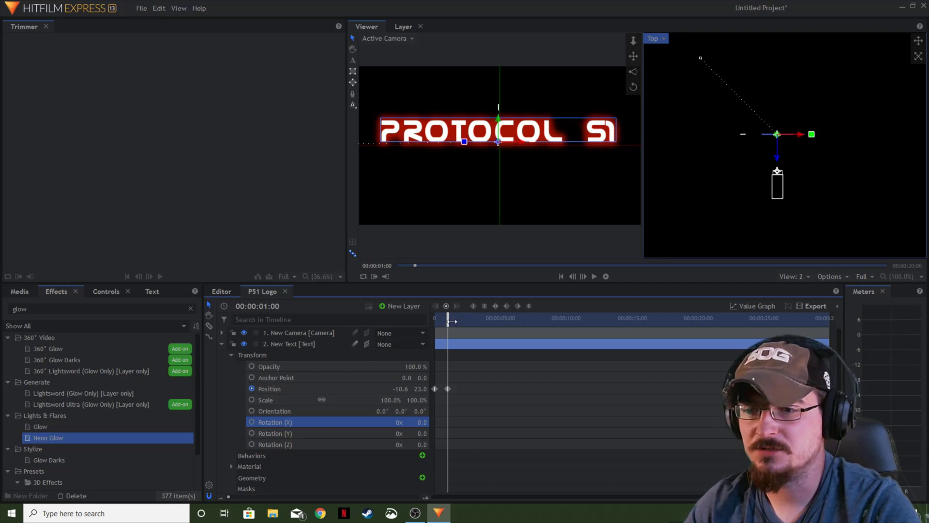
pyautogui.moveTo(452, 321); pyautogui.dragTo(435, 321)
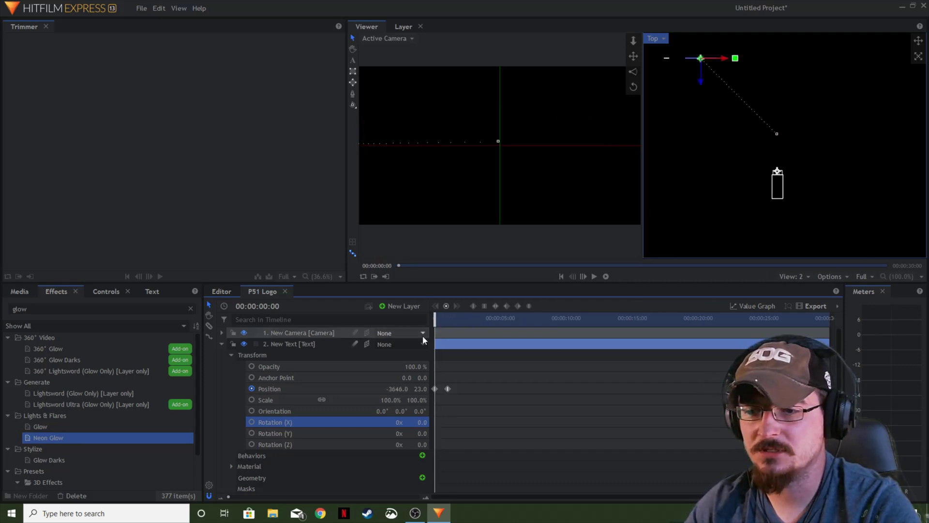
pyautogui.click(251, 423)
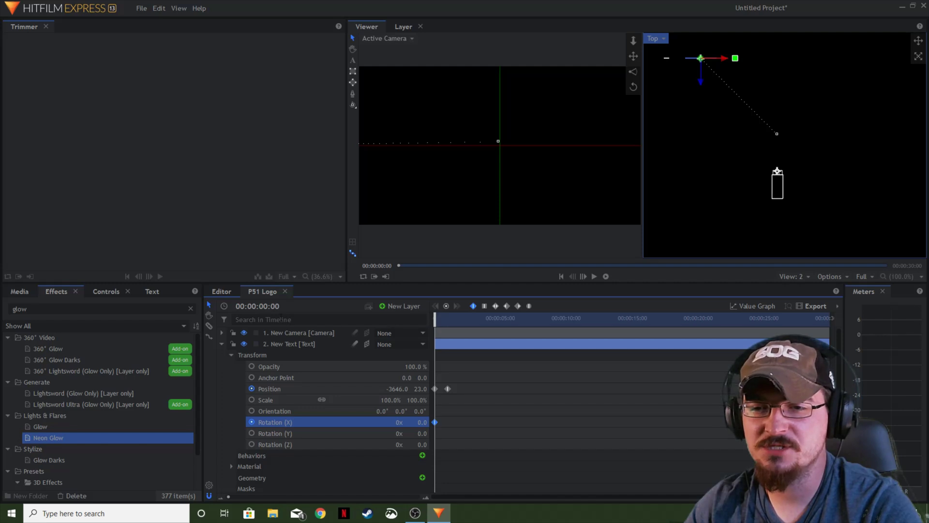
# - At one second set Rotation (X) to 3x, then preview the spin and rewind to the first frame
pyautogui.click(263, 306)
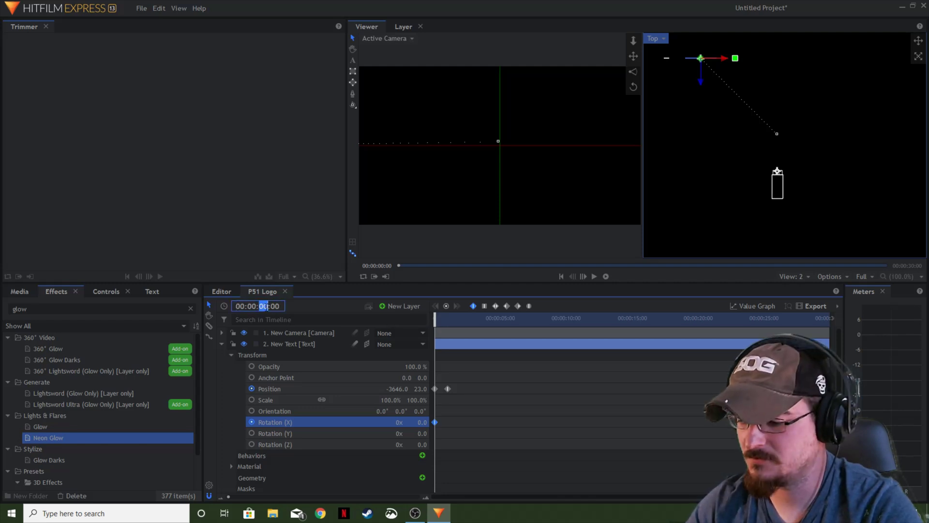
pyautogui.write('1')
pyautogui.press('Return')
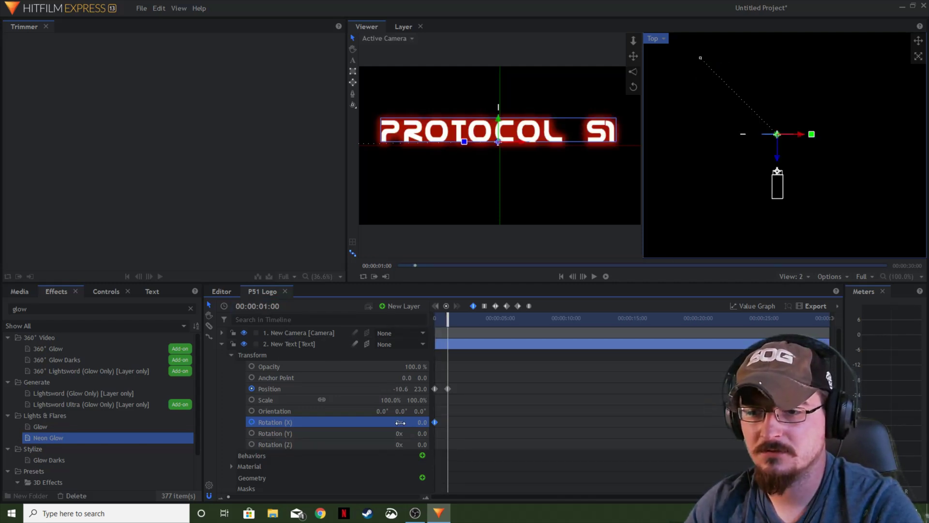
pyautogui.moveTo(400, 423); pyautogui.dragTo(403, 422)
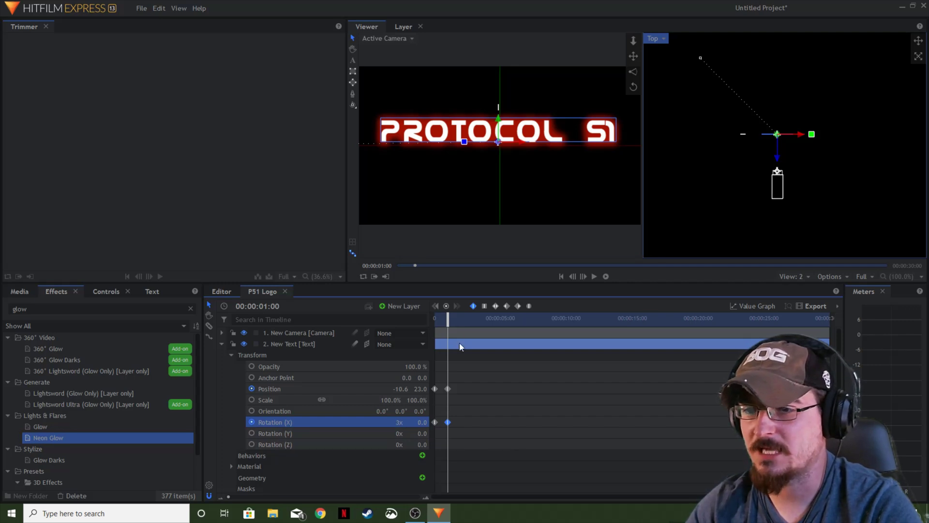
pyautogui.moveTo(444, 321); pyautogui.dragTo(435, 321)
pyautogui.click(594, 277)
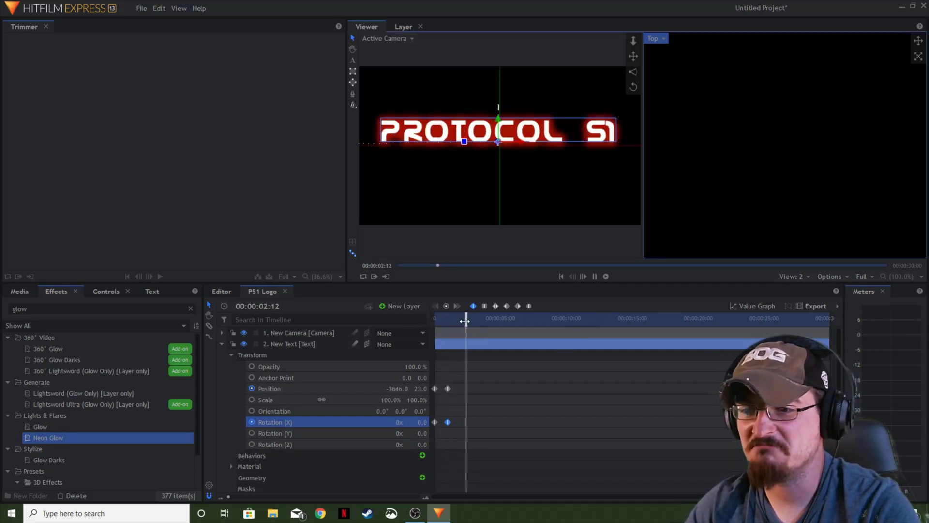
pyautogui.click(466, 321)
pyautogui.moveTo(465, 321); pyautogui.dragTo(434, 321)
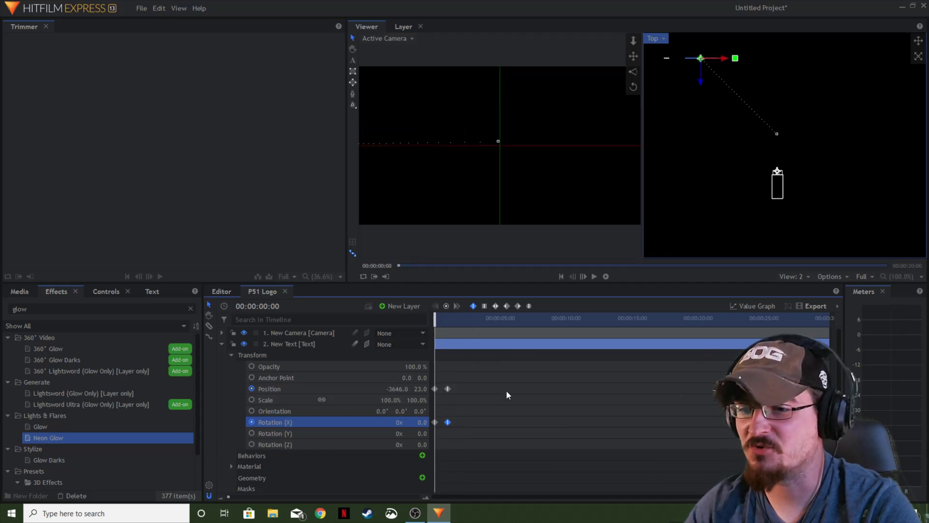
# - Collapse the New Text layer, switch on its motion blur, and play back the PROTOCOL 51 slide-in
pyautogui.click(231, 355)
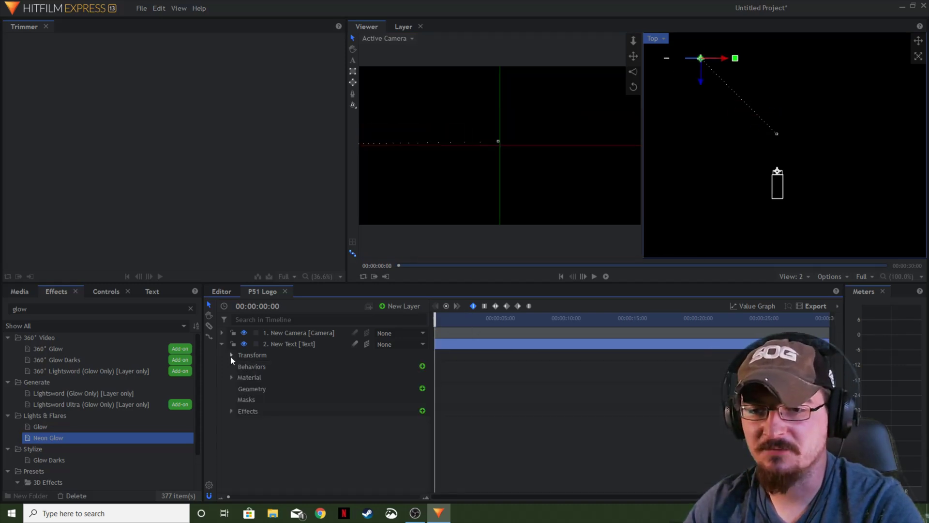
pyautogui.click(221, 345)
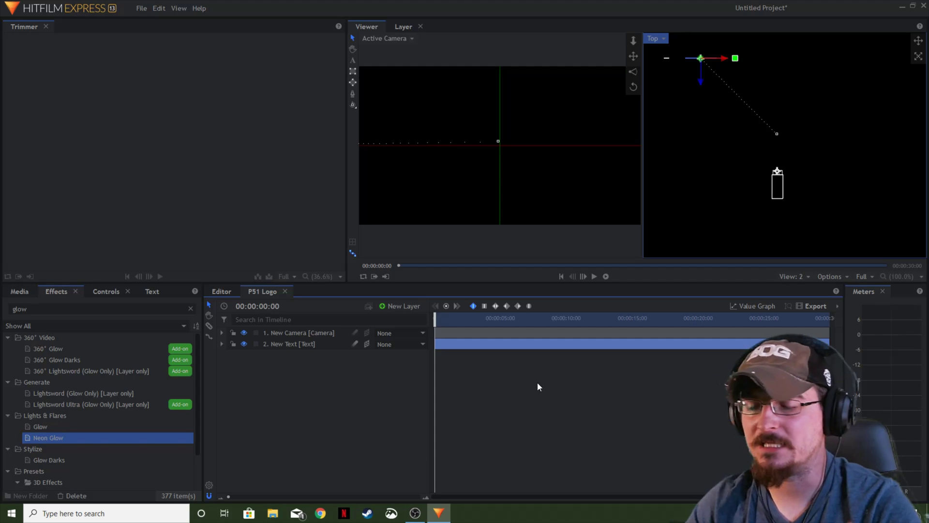
pyautogui.click(356, 343)
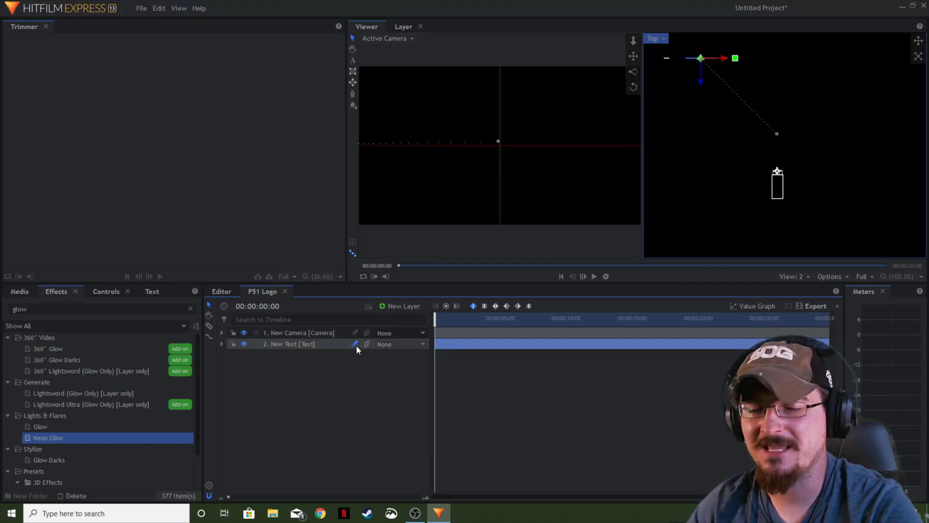
pyautogui.click(595, 278)
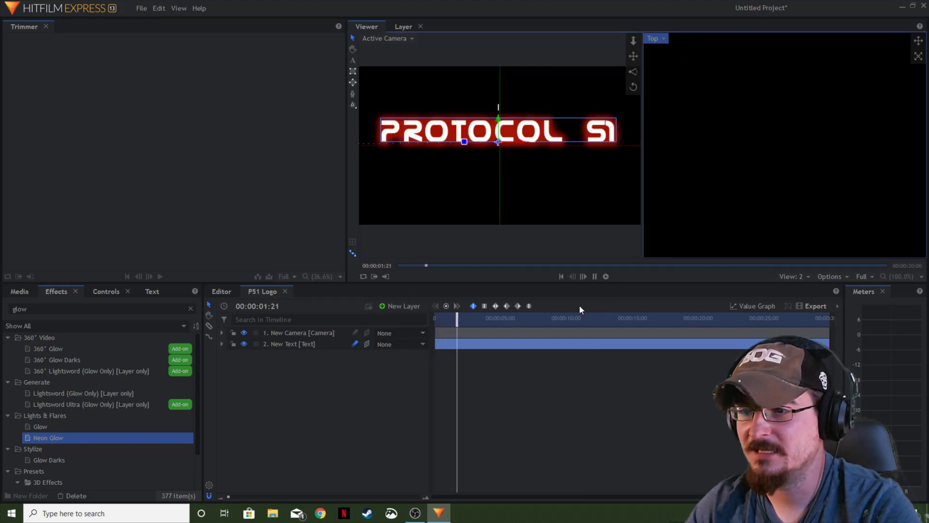
pyautogui.click(594, 276)
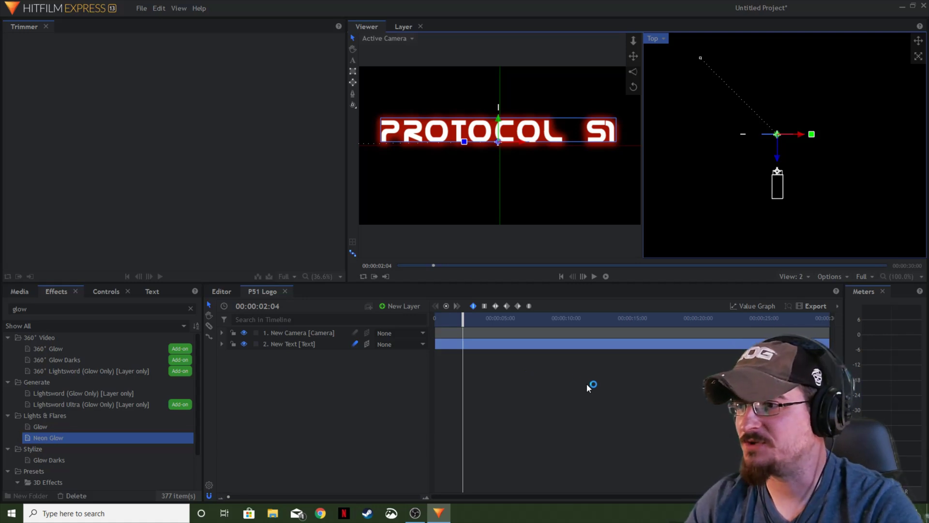
# - In the Editor, import soundscrate-scifi-weapon-charge-and-blast-4.mp3 into the Media panel
pyautogui.click(20, 291)
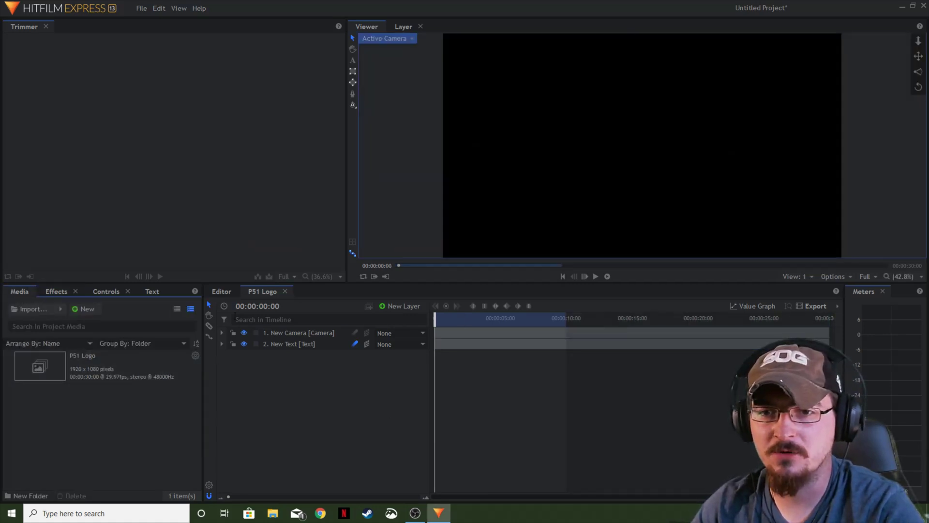
pyautogui.click(222, 291)
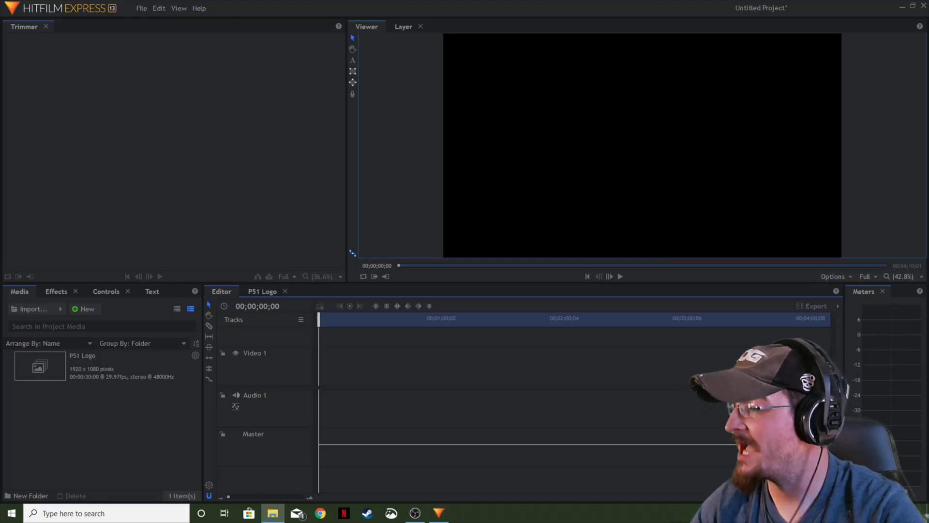
pyautogui.moveTo(0, 397); pyautogui.dragTo(183, 398)
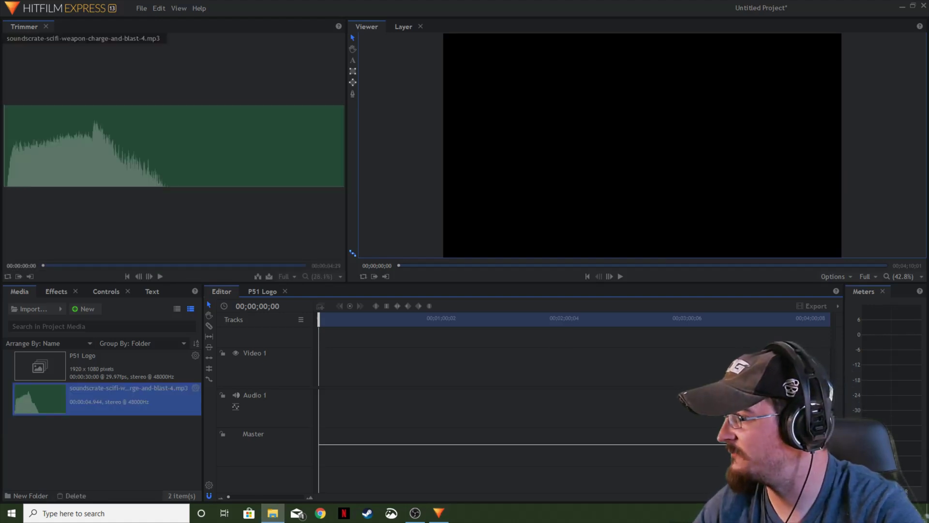
pyautogui.click(259, 443)
pyautogui.click(117, 434)
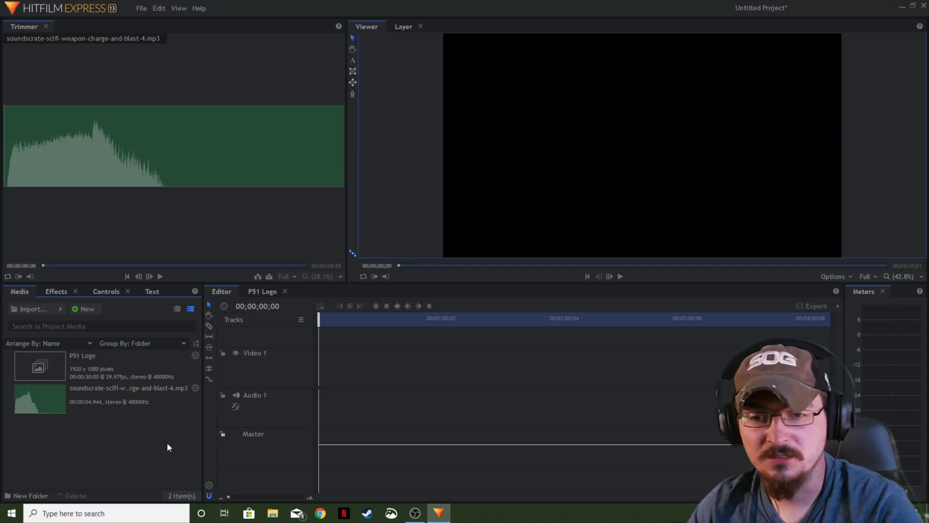
# - Place P51 Logo on Video 1 and the sci-fi mp3 on Audio 1 at the start, then preview
pyautogui.moveTo(89, 362); pyautogui.dragTo(336, 357)
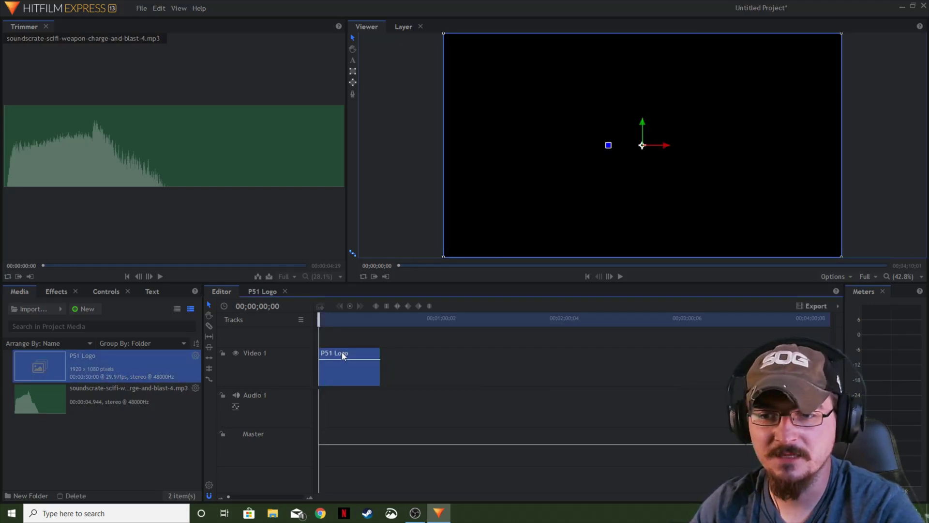
pyautogui.moveTo(80, 394); pyautogui.dragTo(321, 405)
pyautogui.moveTo(229, 498); pyautogui.dragTo(234, 496)
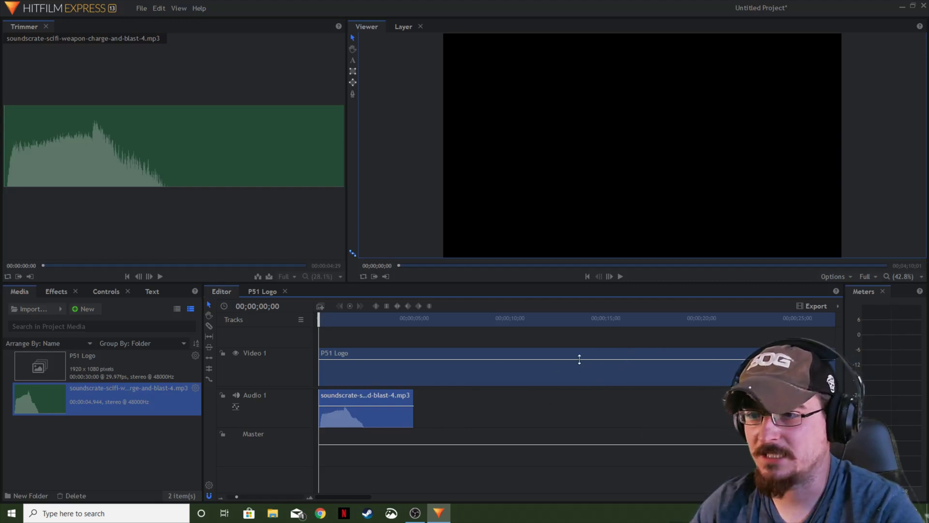
pyautogui.click(621, 277)
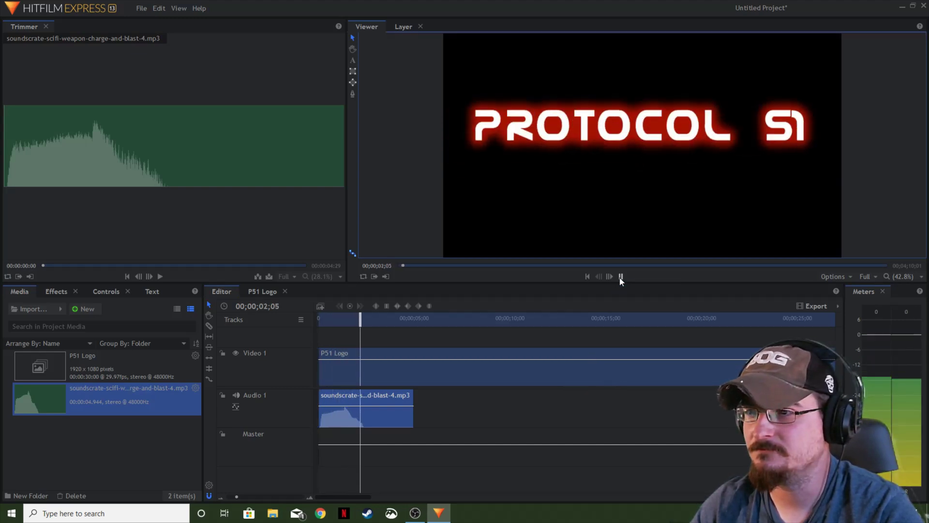
pyautogui.click(620, 277)
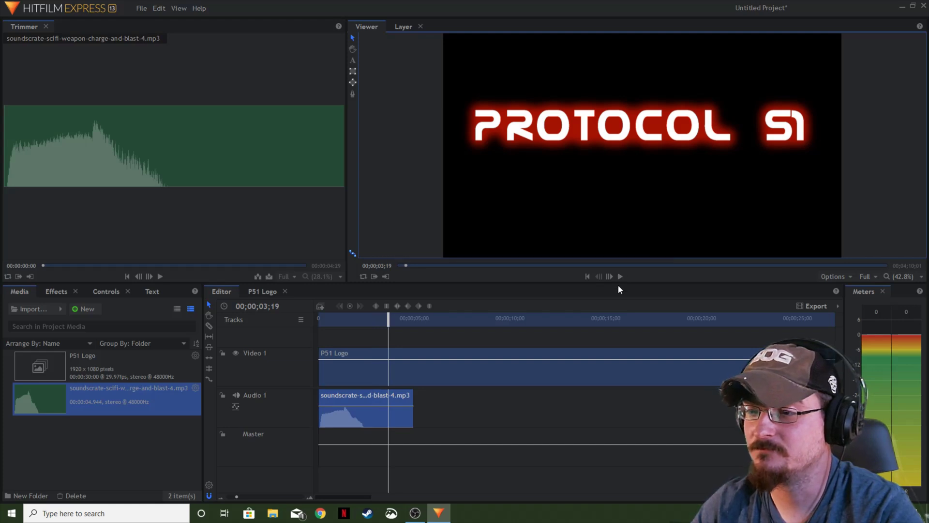
pyautogui.moveTo(388, 320); pyautogui.dragTo(317, 323)
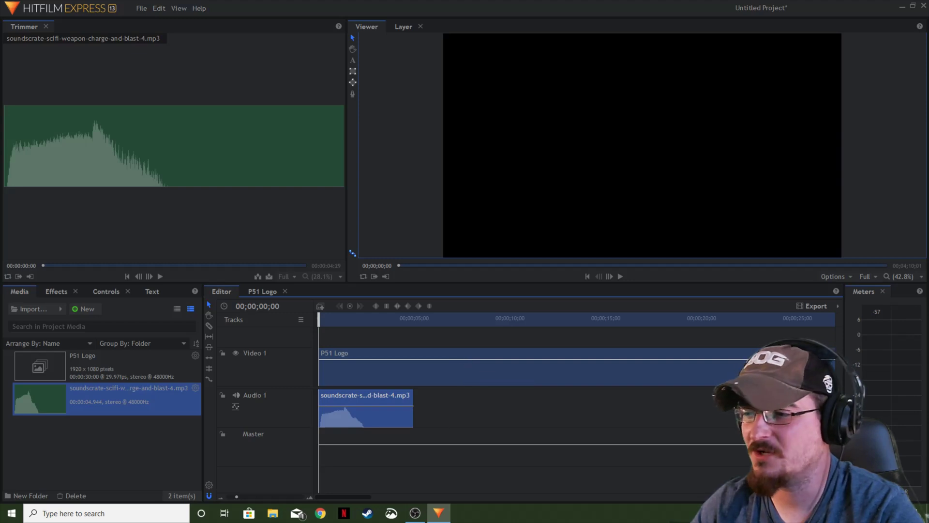
# - Lower the sci-fi sound's level to -8.00, check it, and trim the clip to 2;19
pyautogui.moveTo(372, 405); pyautogui.dragTo(372, 412)
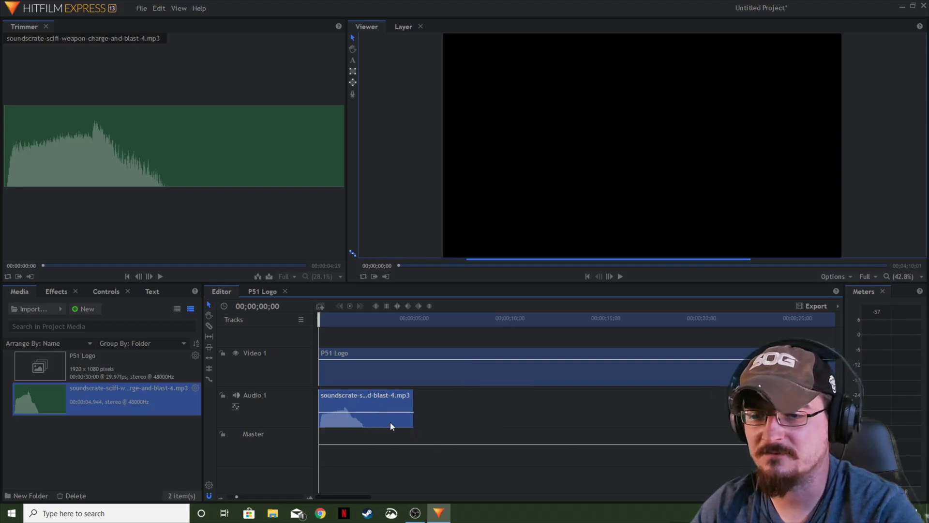
pyautogui.click(621, 277)
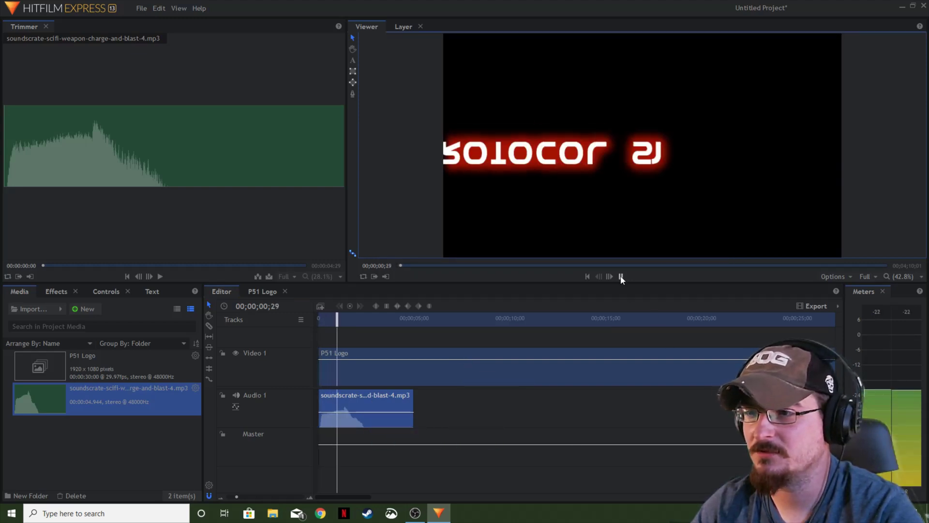
pyautogui.click(621, 277)
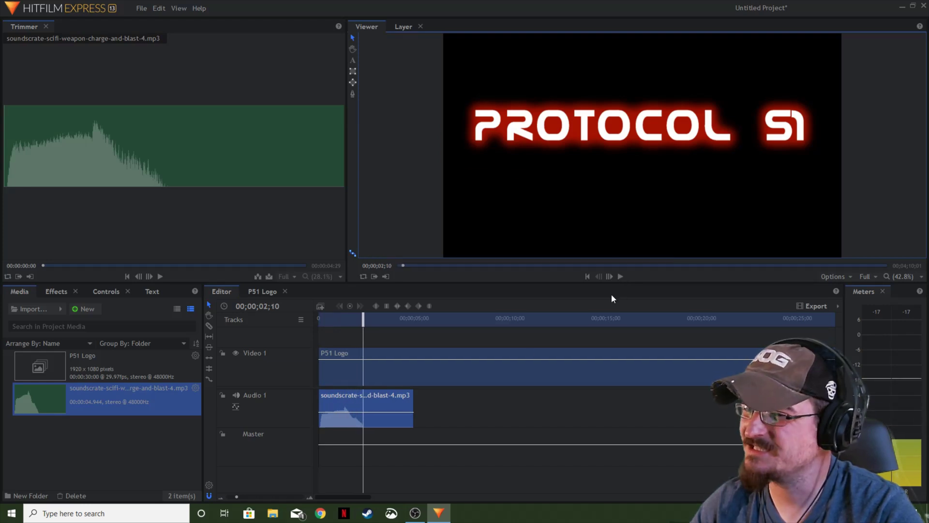
pyautogui.moveTo(363, 320); pyautogui.dragTo(340, 322)
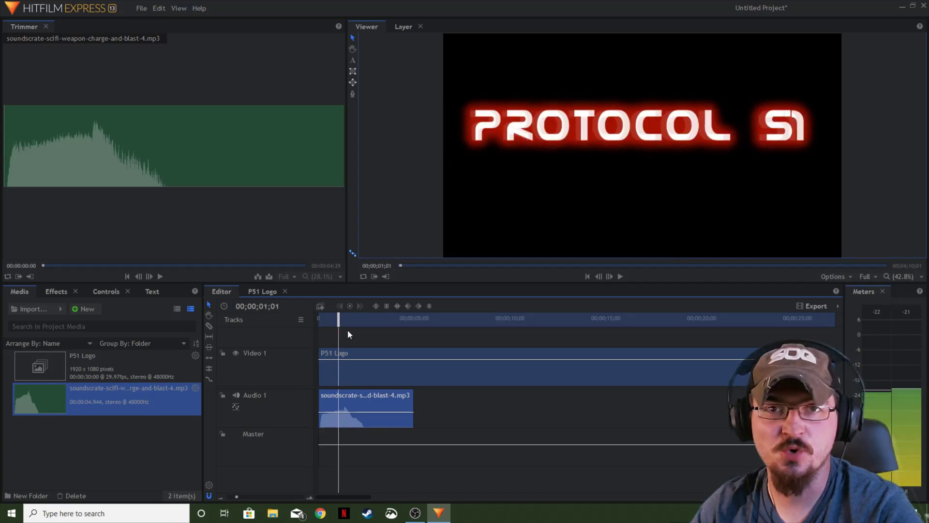
pyautogui.moveTo(415, 405); pyautogui.dragTo(367, 409)
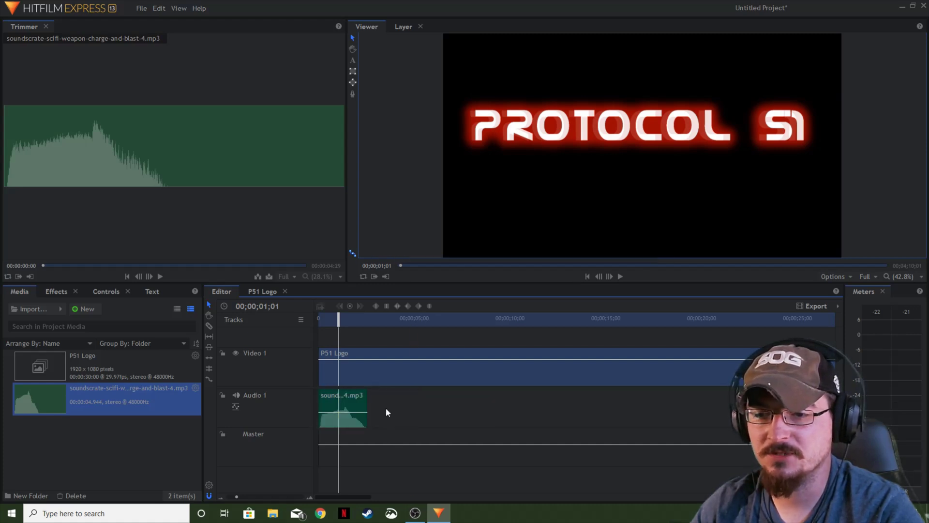
# - Open the sound clip's Speed/Duration settings twice, closing them without changes each time
pyautogui.rightClick(356, 397)
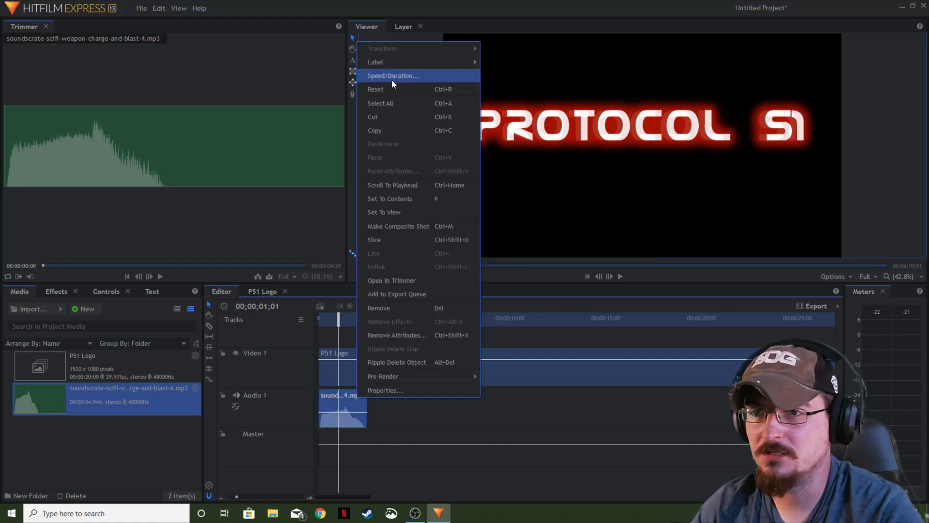
pyautogui.click(393, 78)
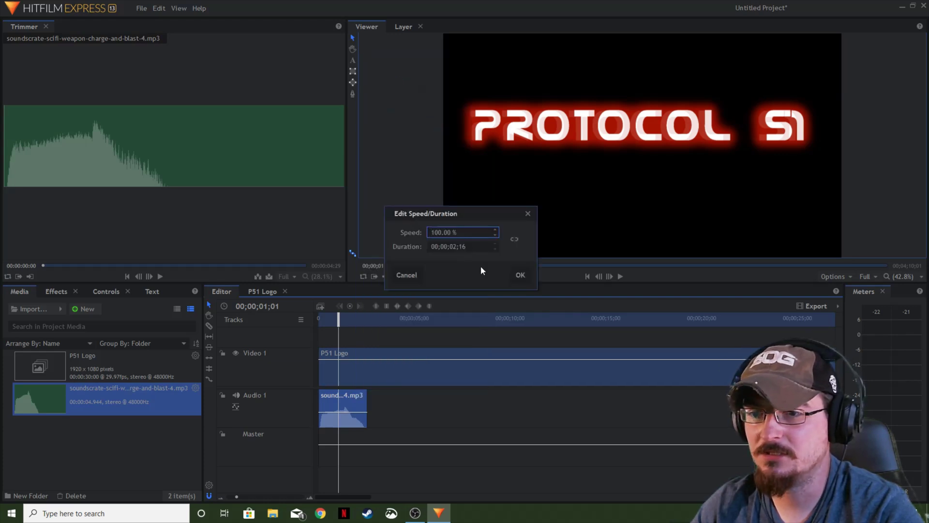
pyautogui.press('Escape')
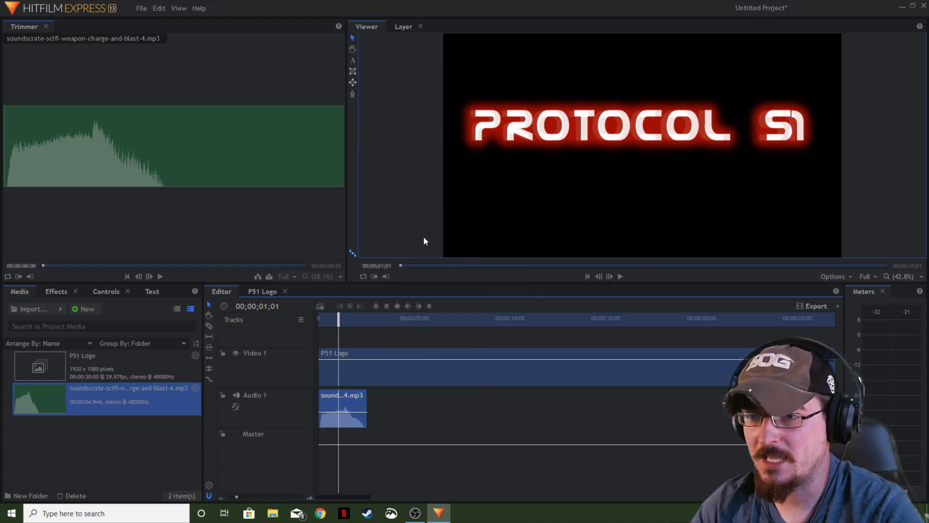
pyautogui.rightClick(356, 399)
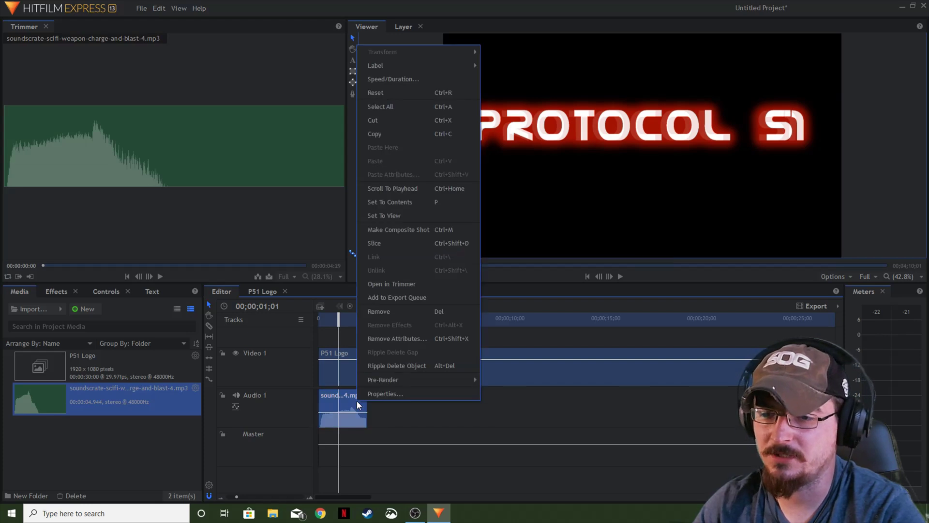
pyautogui.click(405, 79)
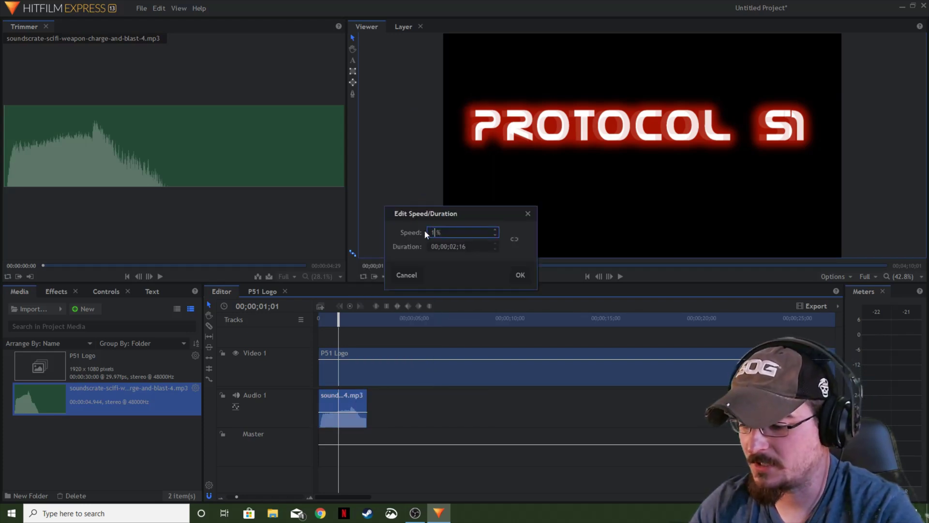
pyautogui.write('1')
pyautogui.press('Escape')
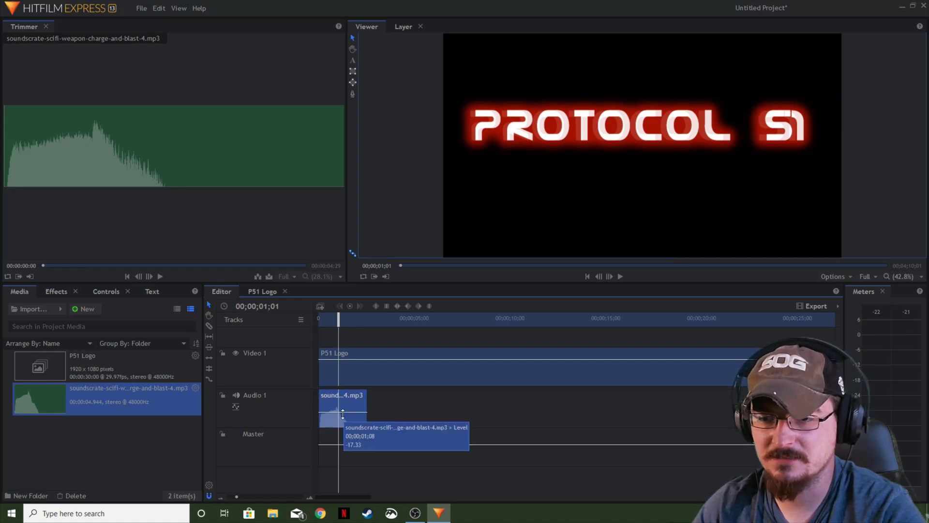
# - Set the sound clip's speed to 150% and preview it with the logo from the start
pyautogui.rightClick(347, 400)
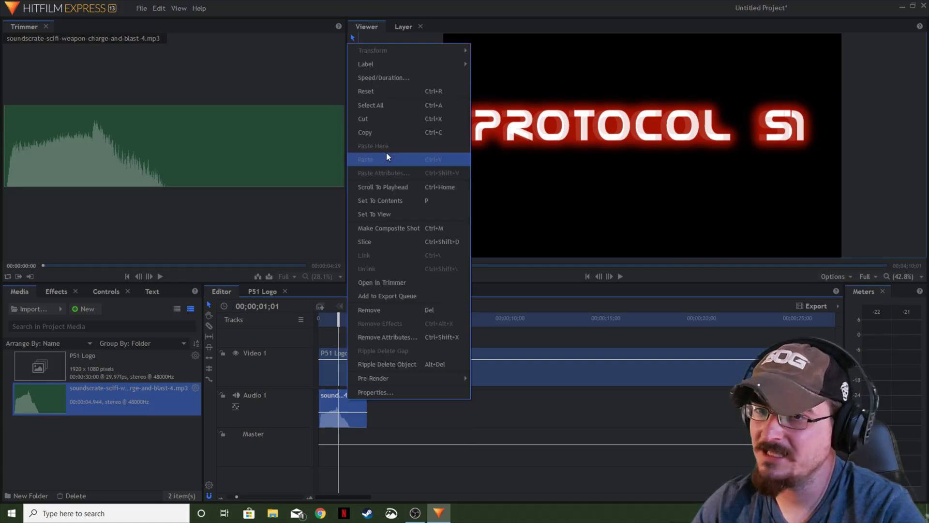
pyautogui.click(380, 79)
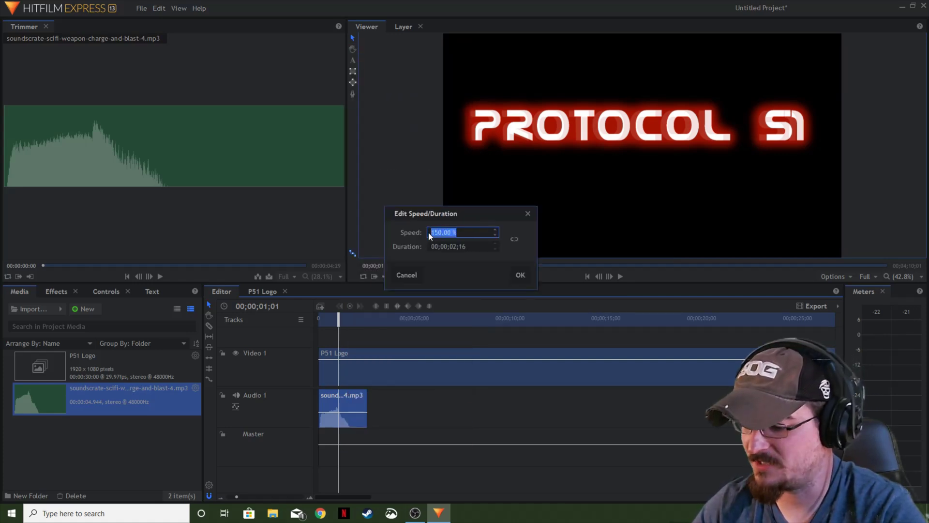
pyautogui.press('Return')
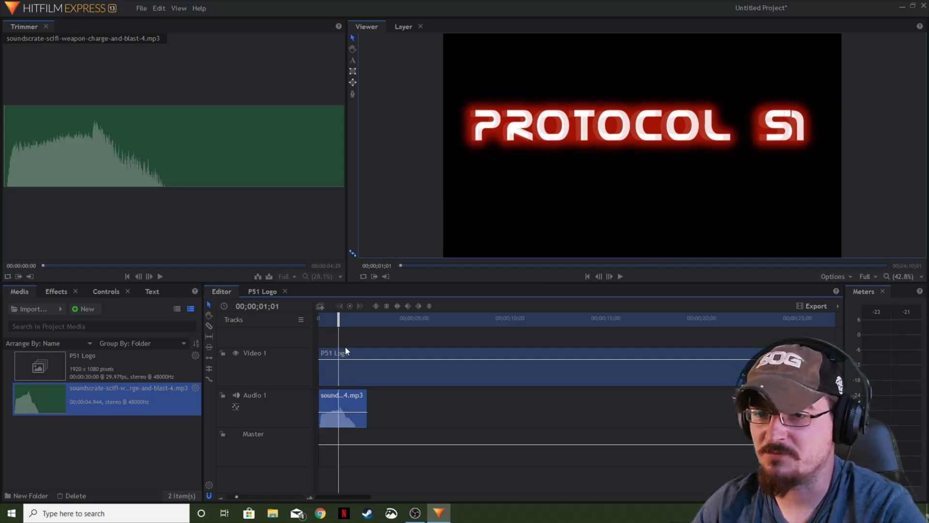
pyautogui.moveTo(341, 320); pyautogui.dragTo(318, 320)
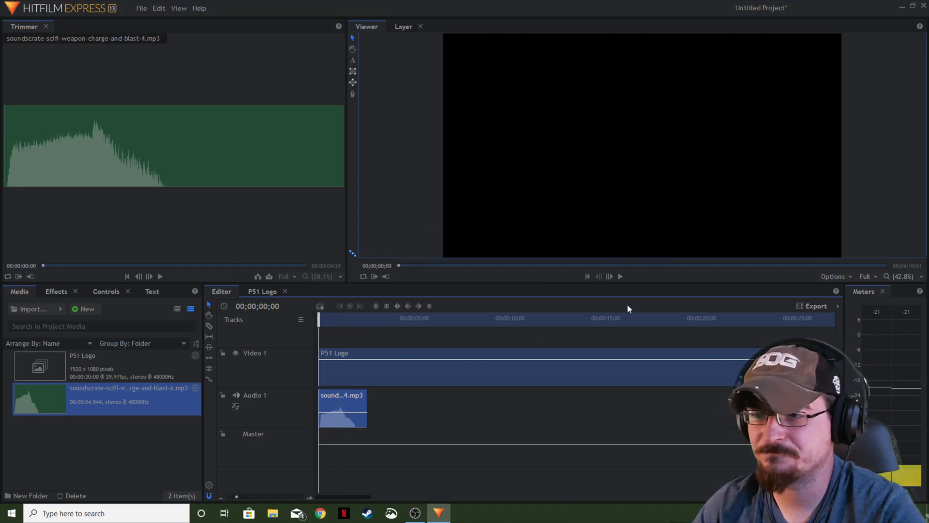
pyautogui.click(620, 276)
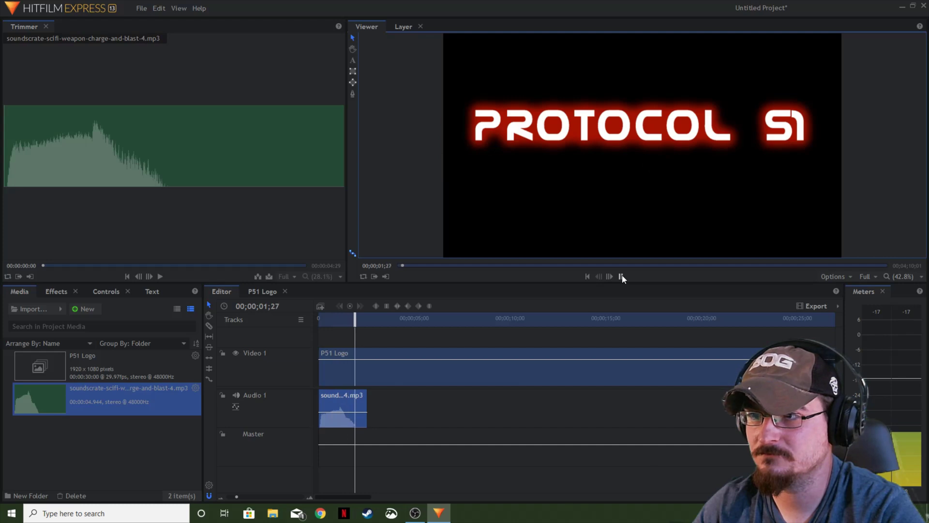
pyautogui.click(621, 277)
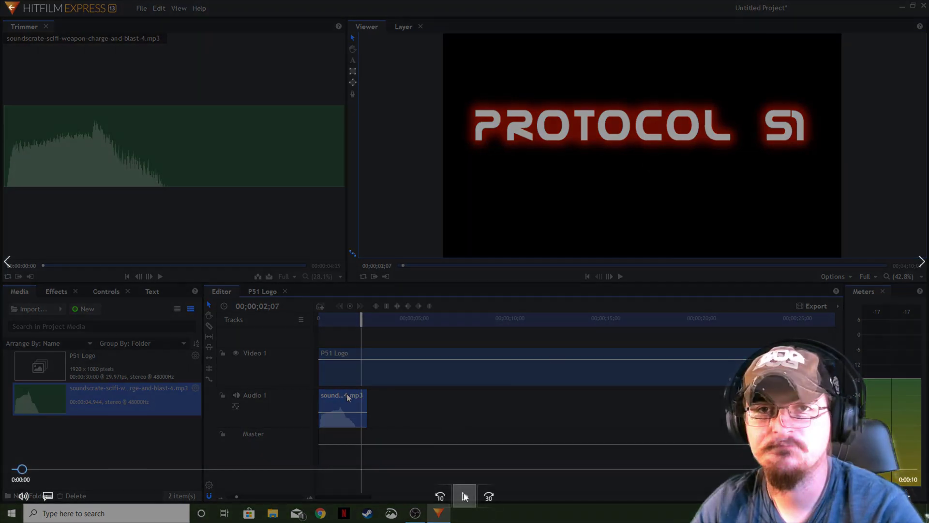